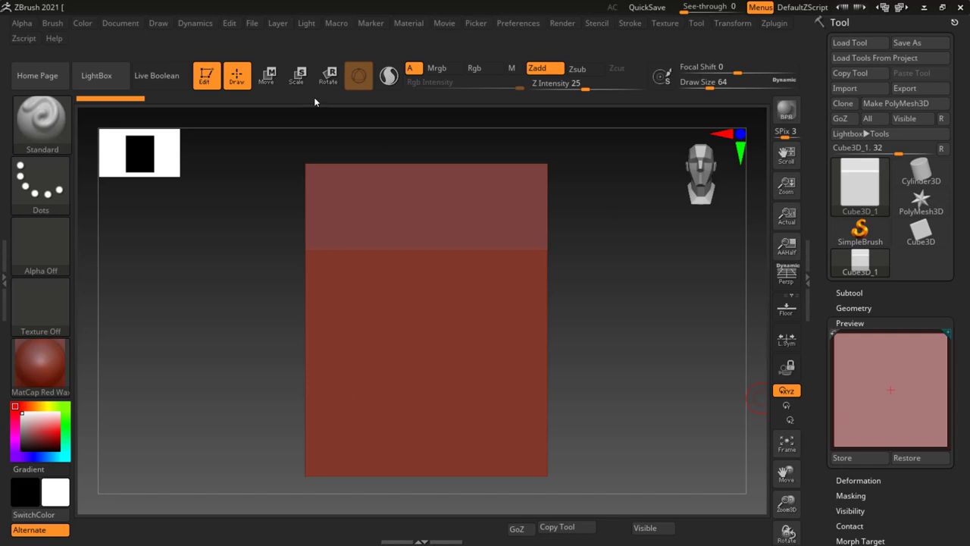
Glance at the file library, then create a New Document without saving the old one.
left_click(97, 76)
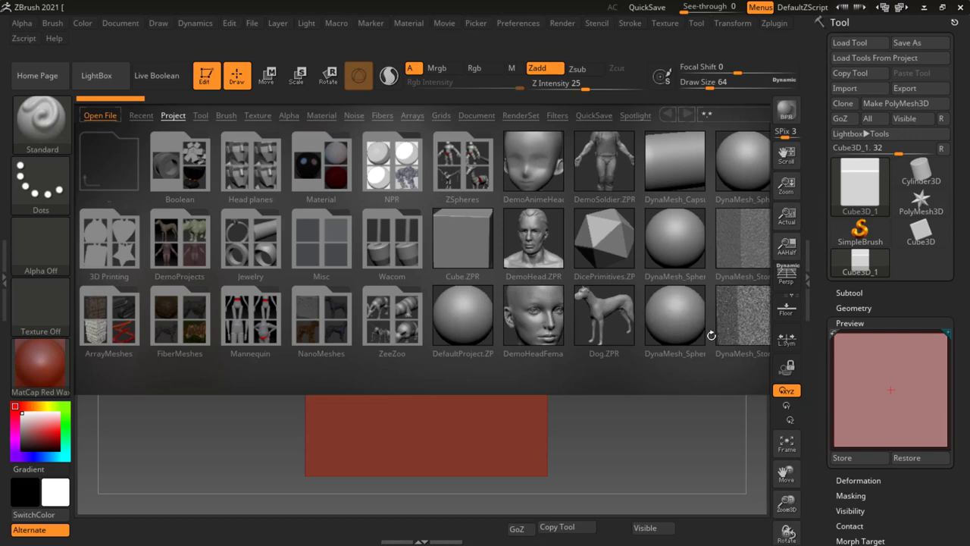
left_click(99, 79)
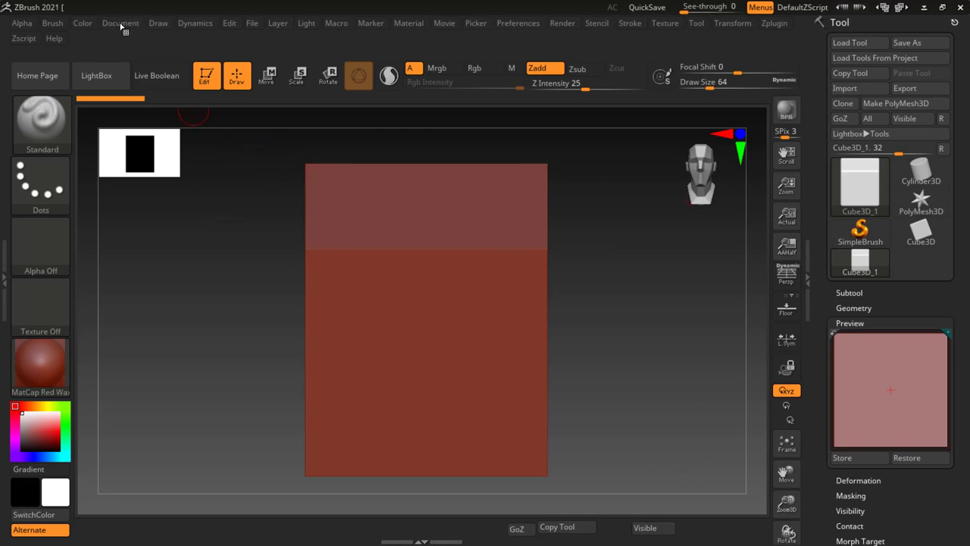
left_click(121, 24)
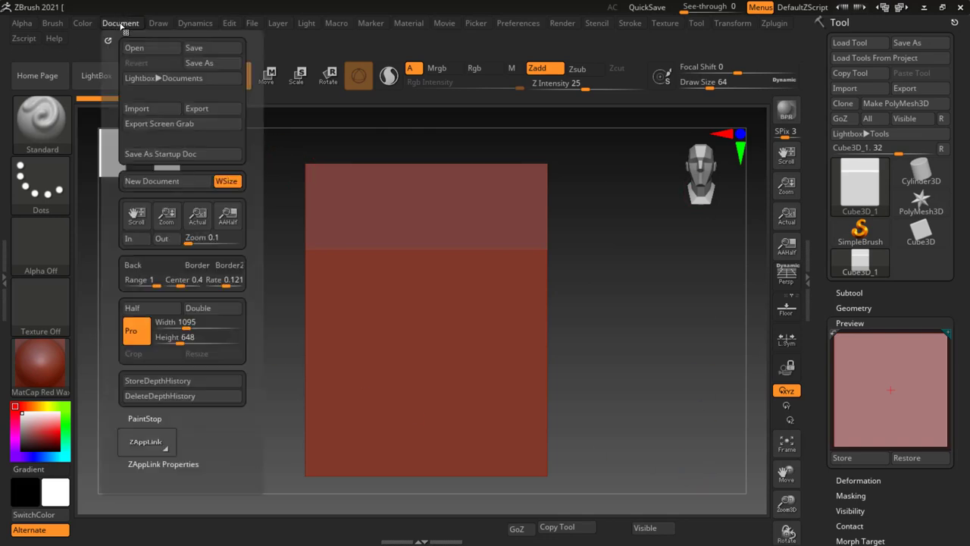
left_click(143, 182)
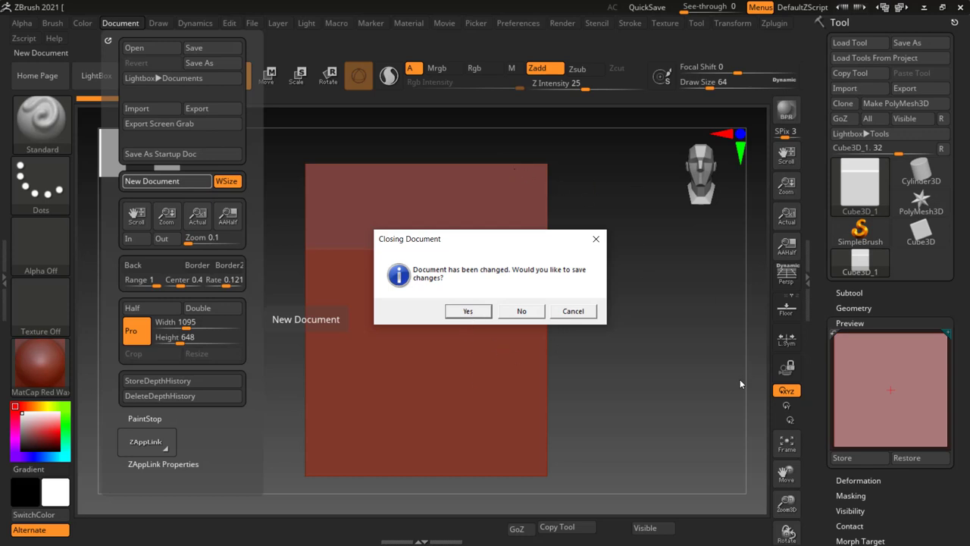
left_click(522, 311)
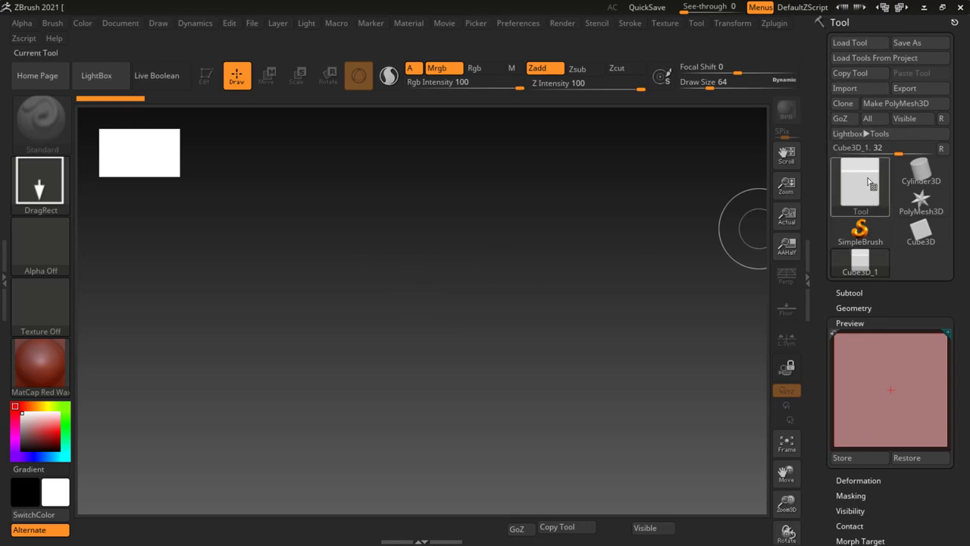
mouse_move(860, 186)
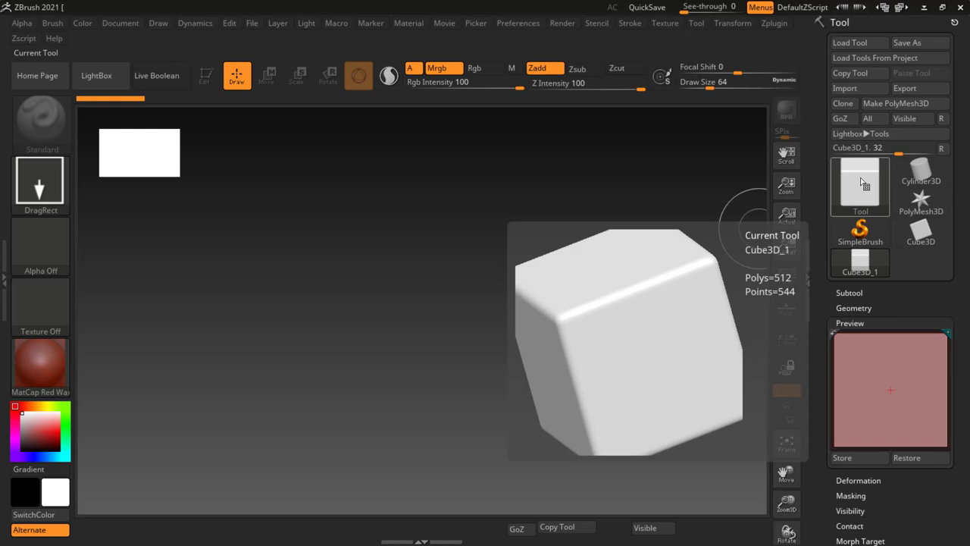
Select Cube3D_1 from the tool picker and draw several cubes across the canvas.
left_click(863, 184)
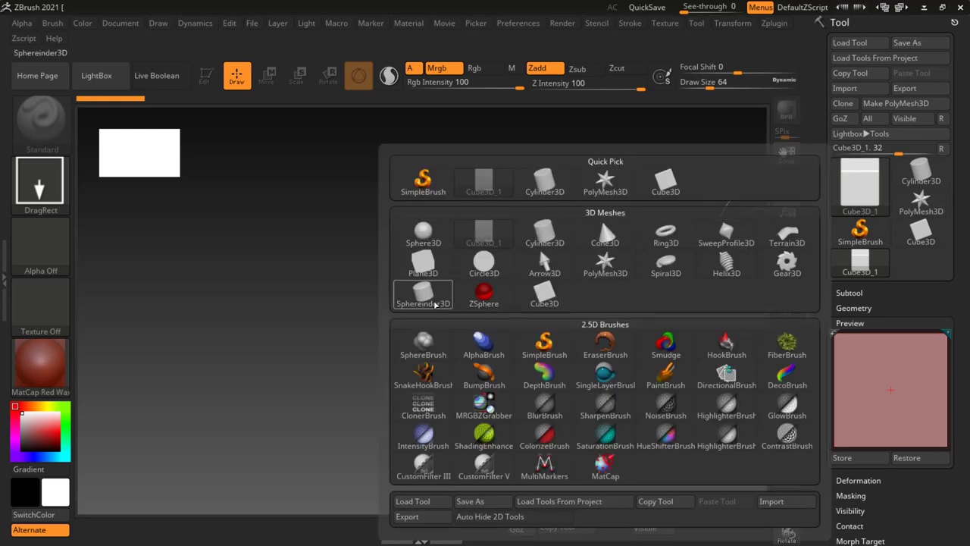
mouse_move(478, 182)
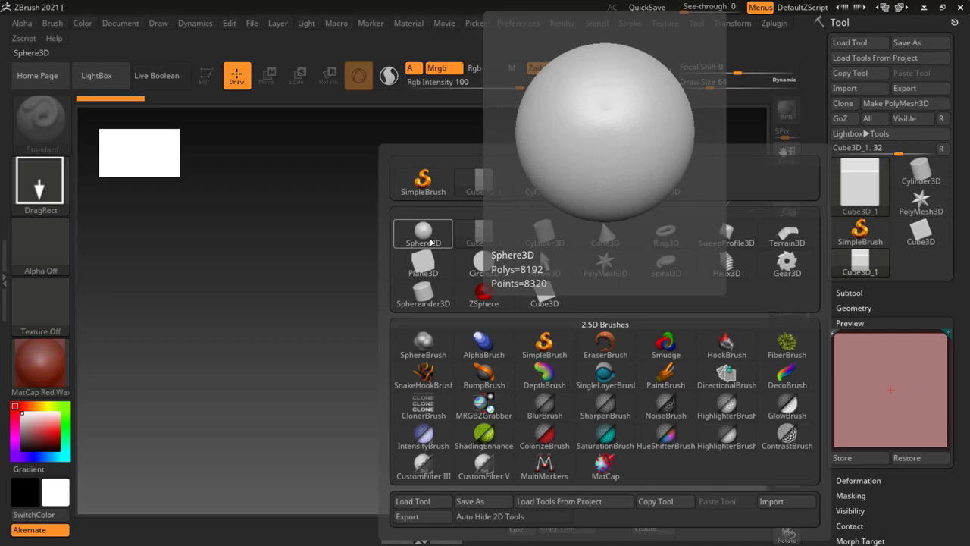
left_click(480, 228)
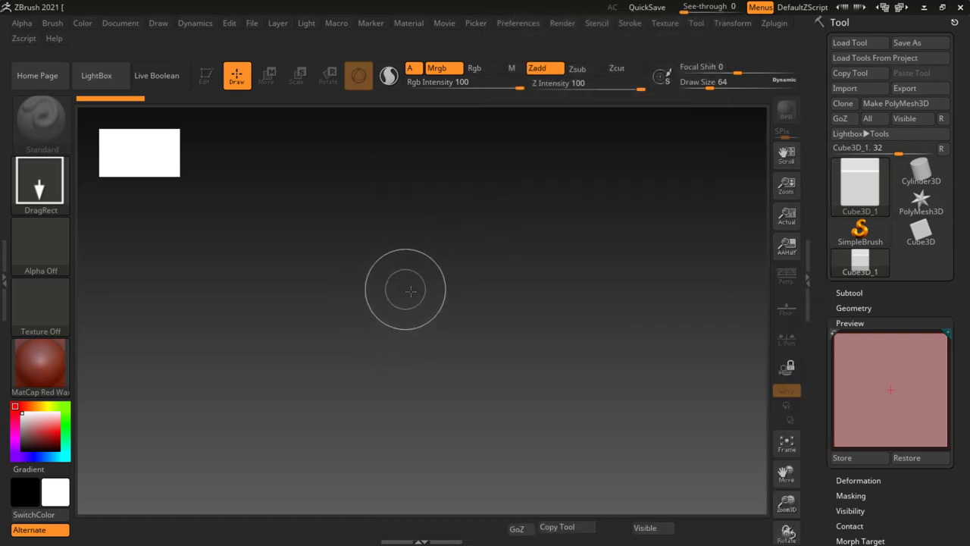
mouse_move(416, 295)
left_mouse_down()
mouse_move(437, 319)
mouse_move(478, 436)
left_mouse_up()
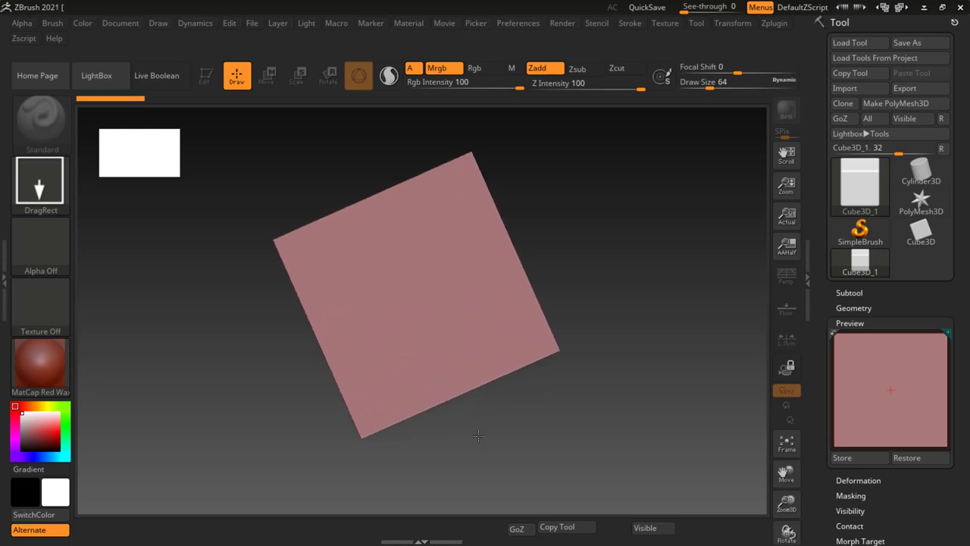
left_click_drag(593, 210, 642, 289)
left_click_drag(637, 330, 664, 386)
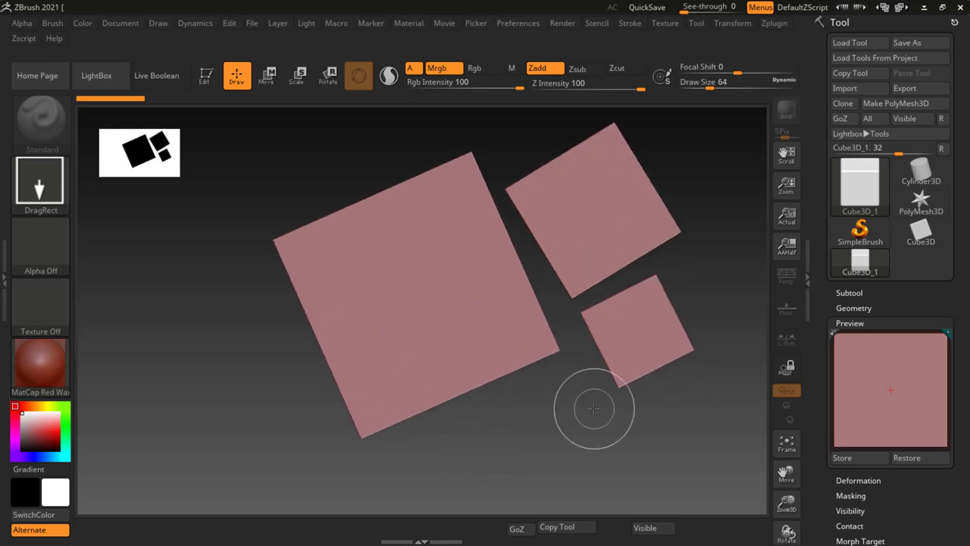
left_click_drag(594, 409, 606, 424)
left_click_drag(489, 422, 502, 439)
left_click_drag(241, 354, 251, 398)
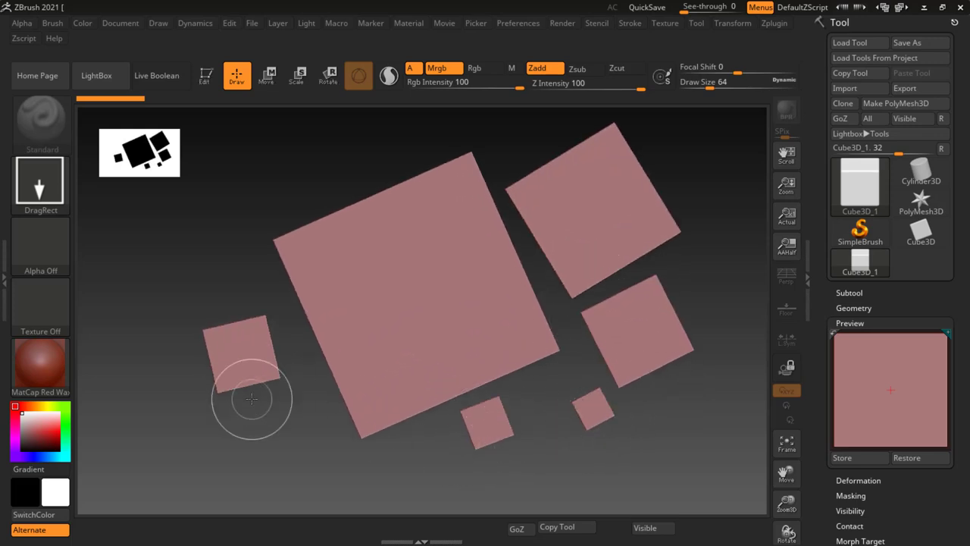
Undo the extra cubes and redraw one large cube at the canvas centre.
key("ctrl+z")
key("ctrl+z")
key("ctrl+z")
key("ctrl+z")
key("ctrl+z")
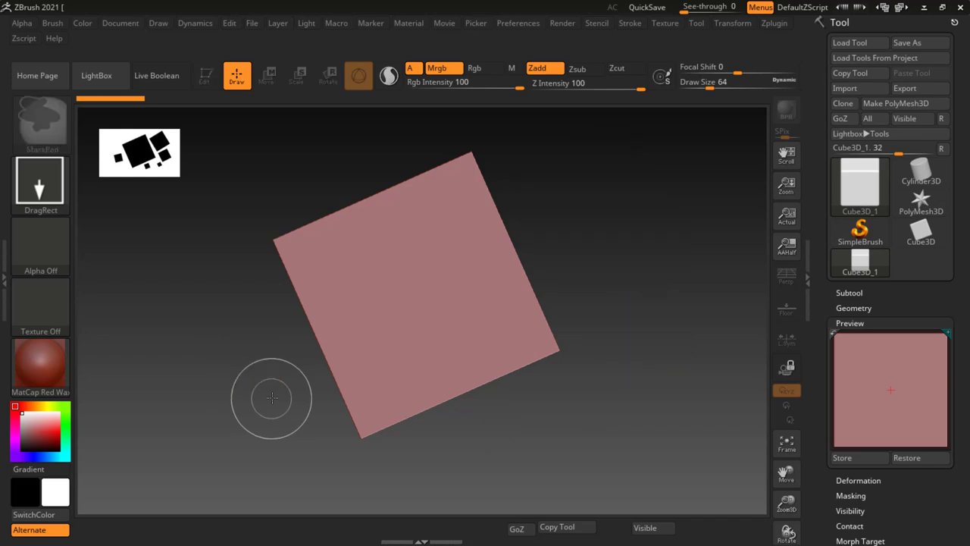
key("ctrl+z")
left_click_drag(436, 285, 455, 451)
key("t")
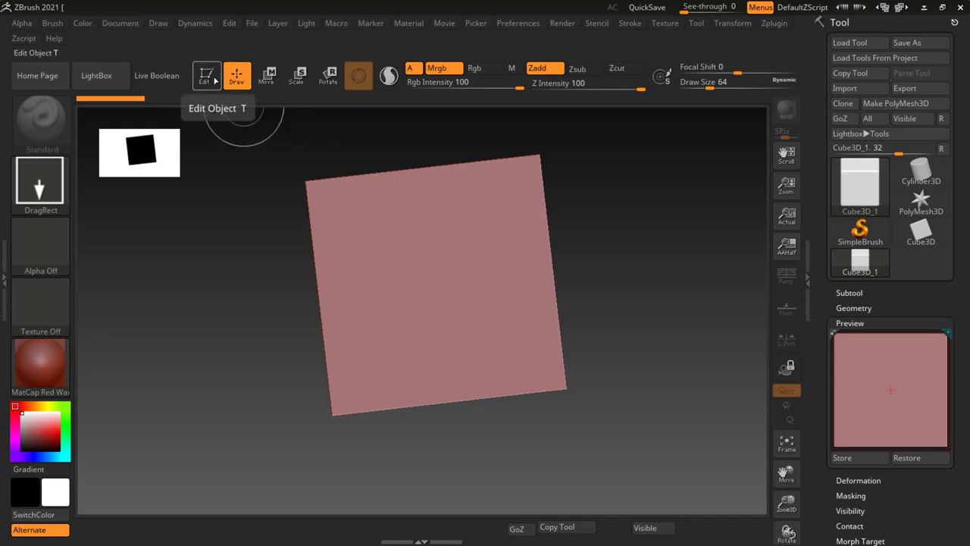
Put Cube3D_1 into Edit mode, then orbit, zoom and pan around it.
left_click(214, 80)
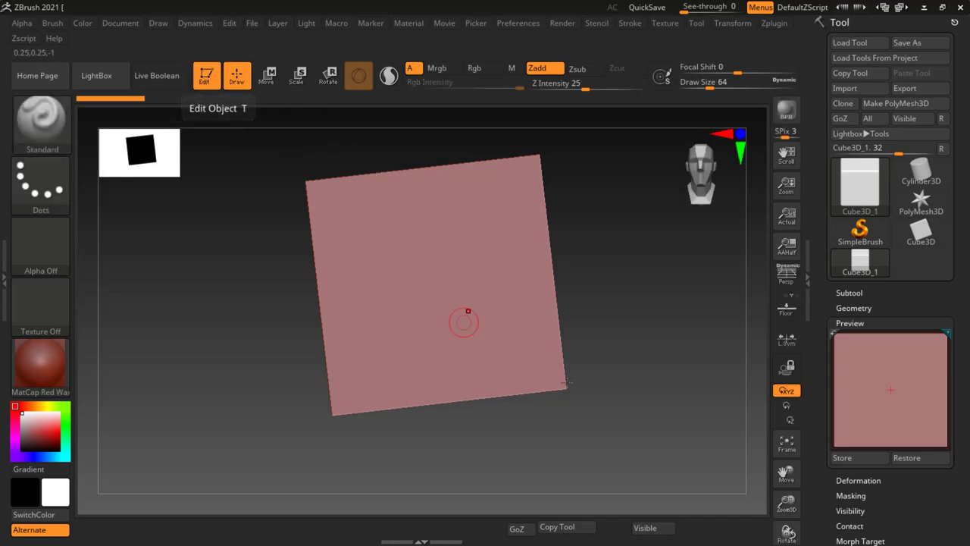
left_click_drag(597, 224, 591, 250)
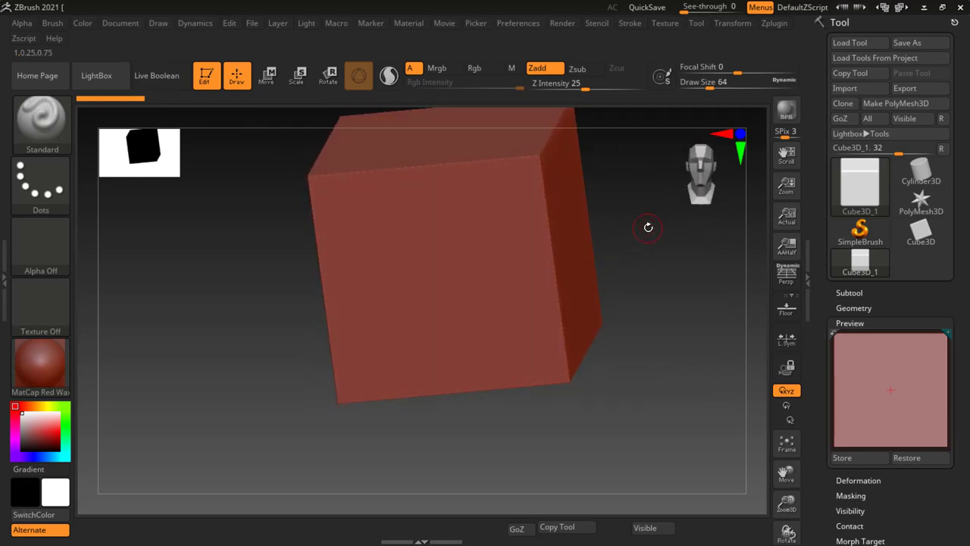
left_click_drag(648, 227, 601, 291)
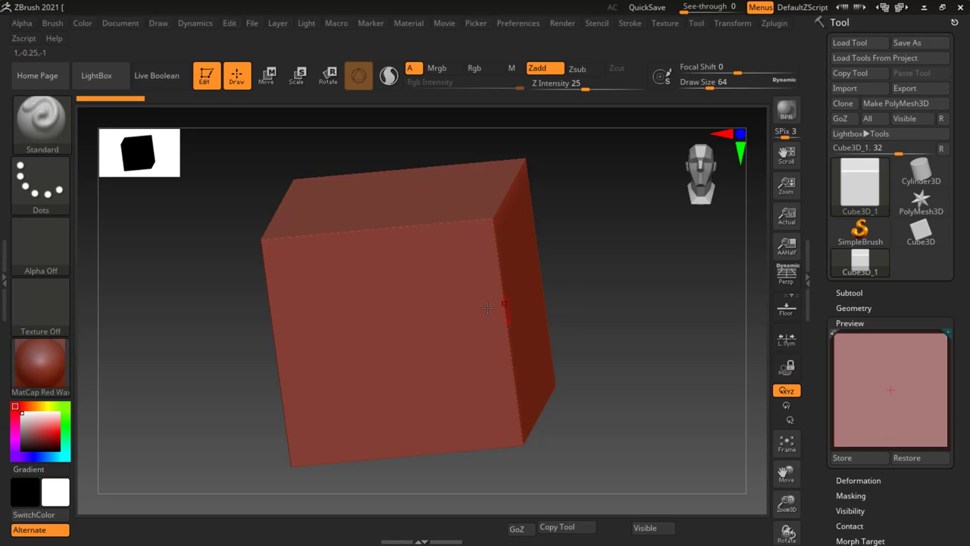
mouse_move(550, 295)
left_mouse_down()
mouse_move(472, 292)
mouse_move(504, 250)
mouse_move(470, 254)
mouse_move(523, 305)
mouse_move(508, 288)
mouse_move(523, 273)
mouse_move(533, 281)
mouse_move(512, 269)
mouse_move(523, 285)
left_mouse_up()
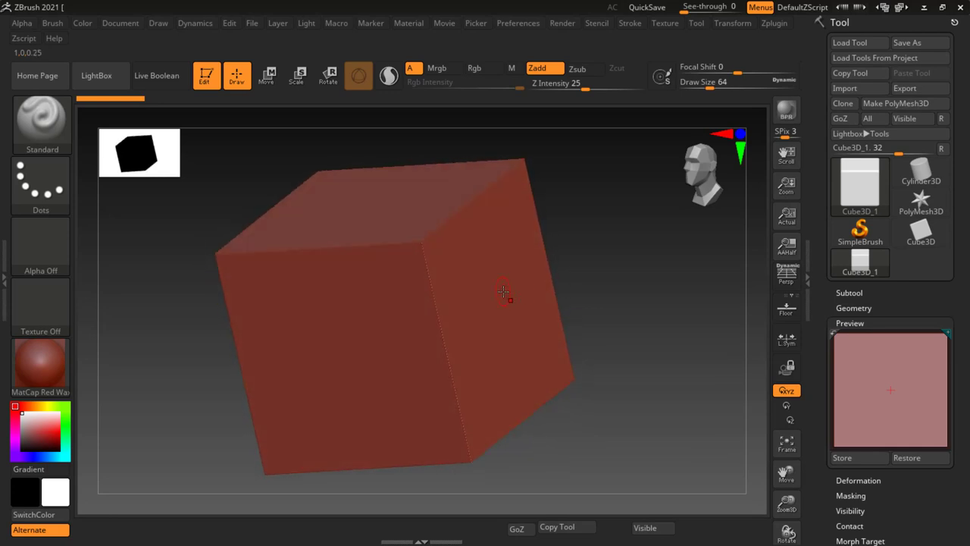
mouse_move(450, 289)
left_mouse_down()
mouse_move(232, 303)
mouse_move(683, 303)
mouse_move(455, 307)
mouse_move(478, 307)
left_mouse_up()
mouse_move(478, 307)
right_mouse_down("ctrl")
mouse_move(379, 301)
mouse_move(417, 321)
right_mouse_up("ctrl")
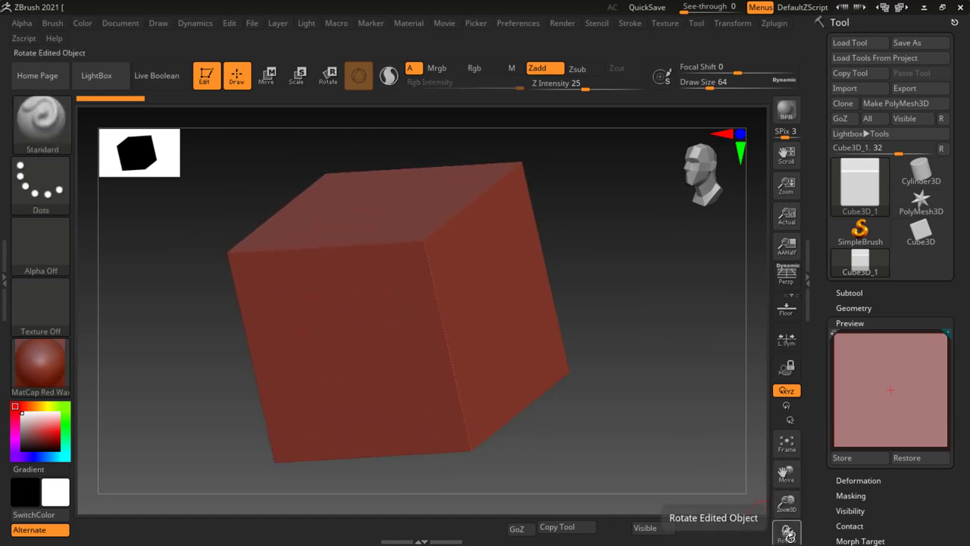
mouse_move(788, 536)
left_mouse_down()
mouse_move(770, 536)
mouse_move(788, 535)
left_mouse_up()
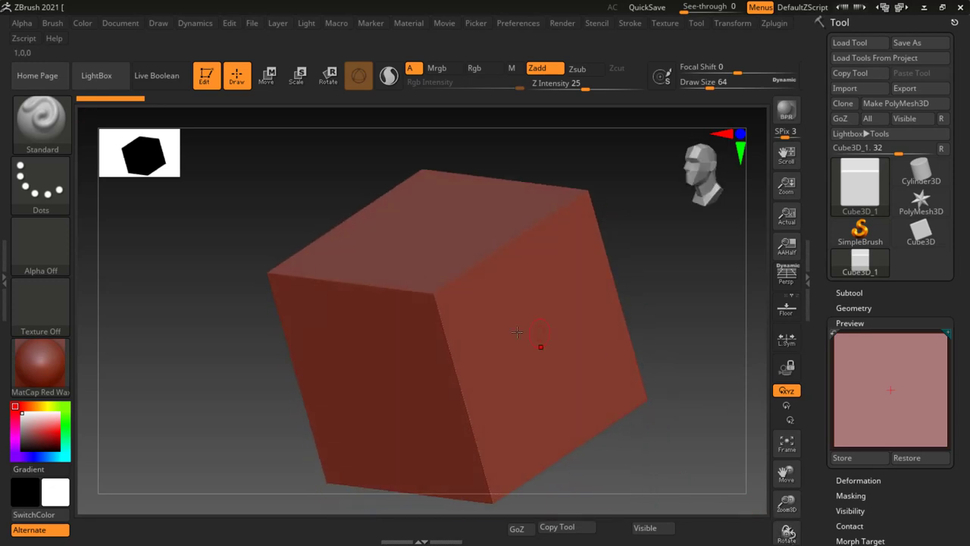
right_click_drag(503, 296, 480, 277, "alt")
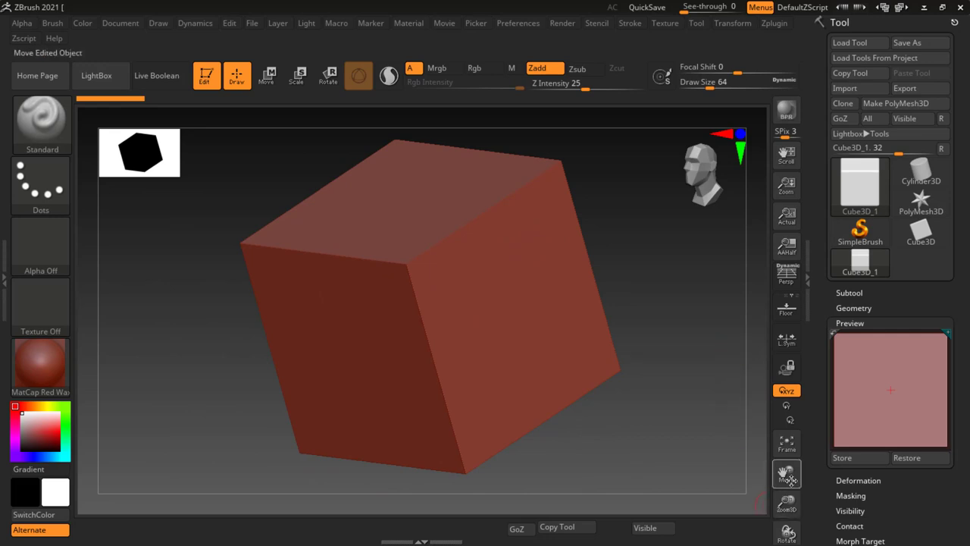
Frame the cube with F and snap it to a straight-on front view.
left_click_drag(787, 474, 786, 476)
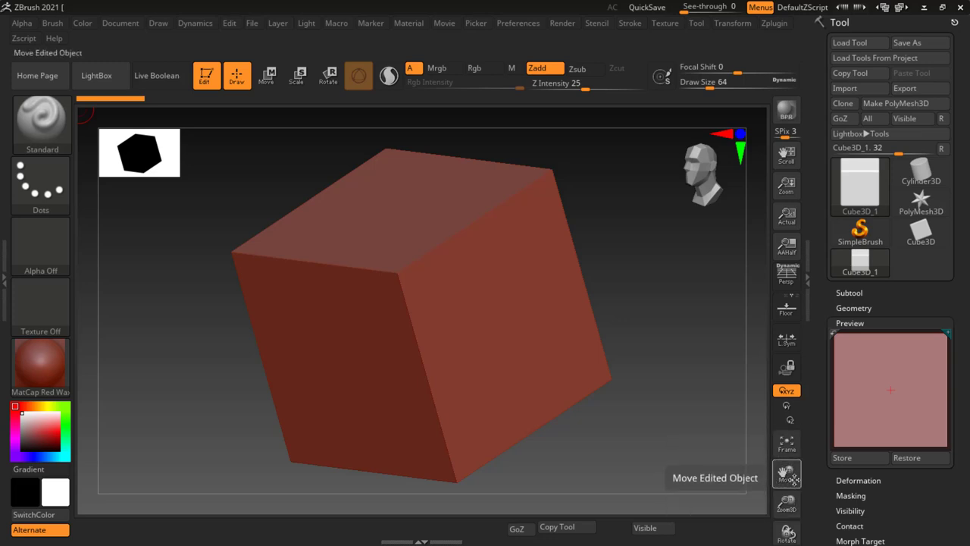
mouse_move(789, 504)
left_mouse_down()
mouse_move(773, 432)
mouse_move(786, 508)
left_mouse_up()
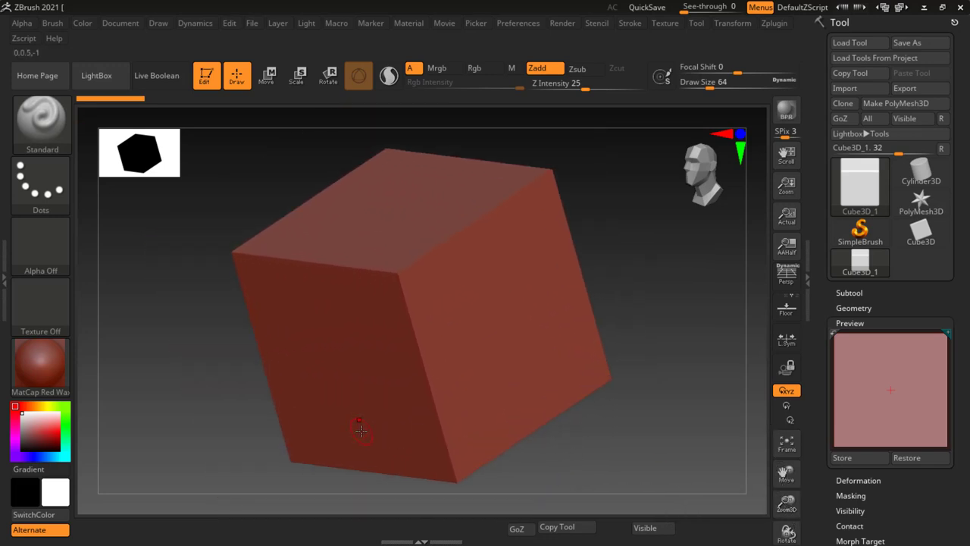
left_click(434, 369)
mouse_move(617, 330)
left_mouse_down()
mouse_move(545, 222)
mouse_move(709, 423)
left_mouse_up()
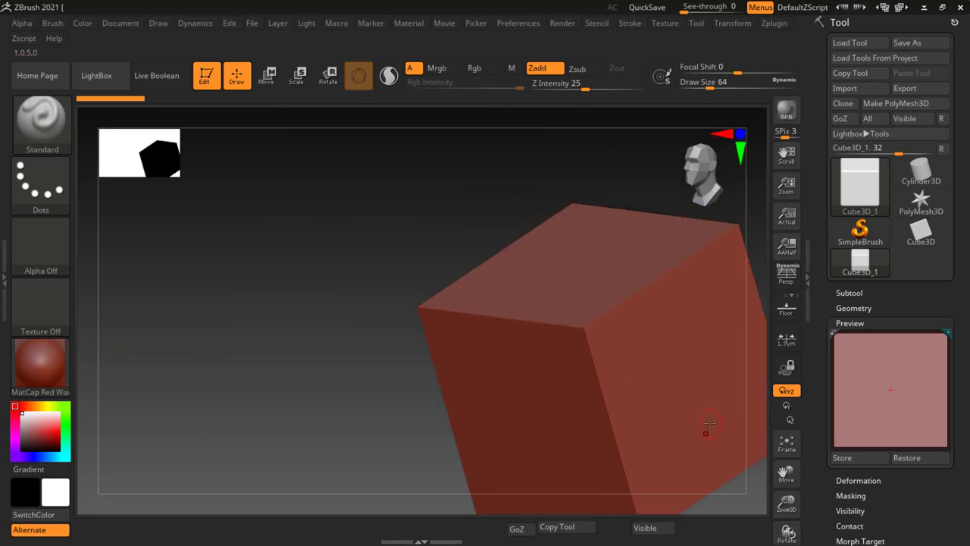
key("f")
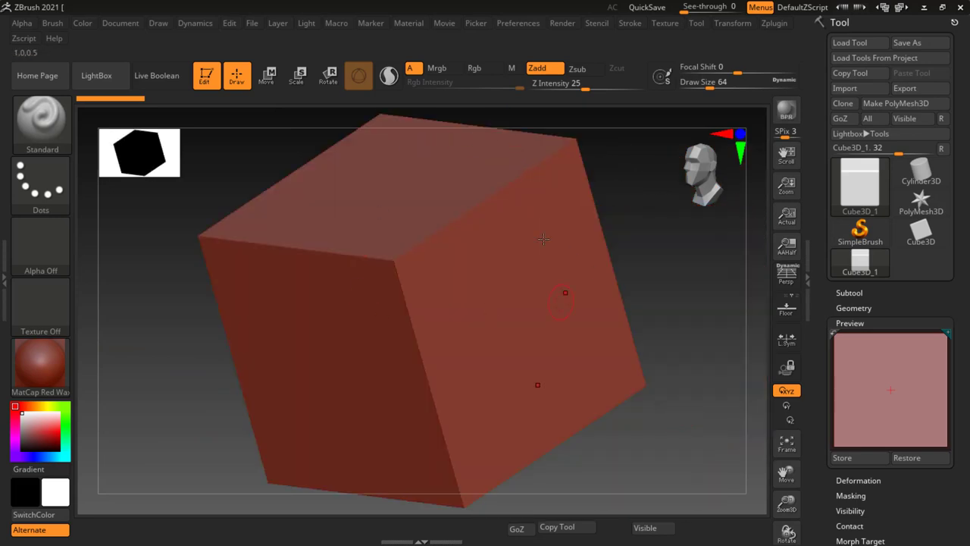
mouse_move(523, 245)
left_mouse_down("alt")
mouse_move(388, 301)
mouse_move(619, 463)
left_mouse_up("alt")
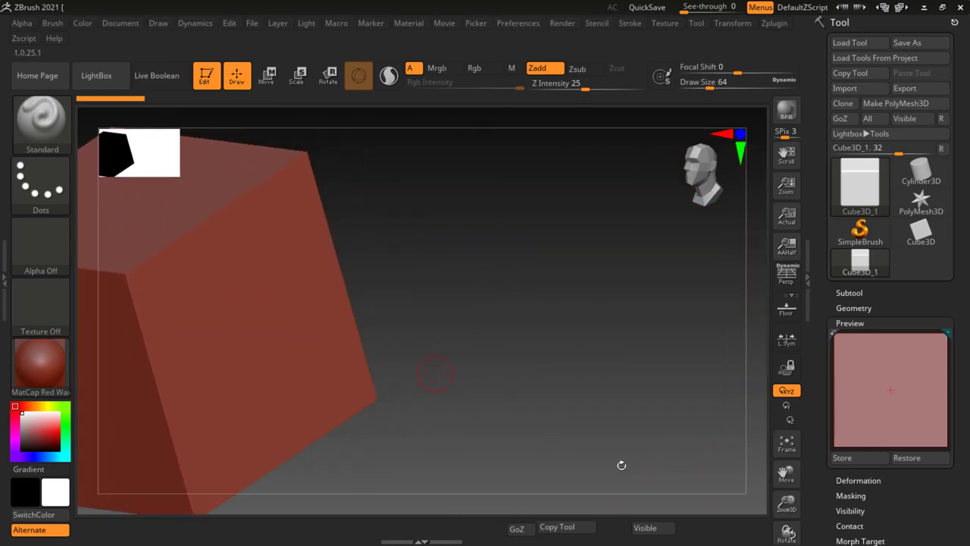
left_click(788, 446)
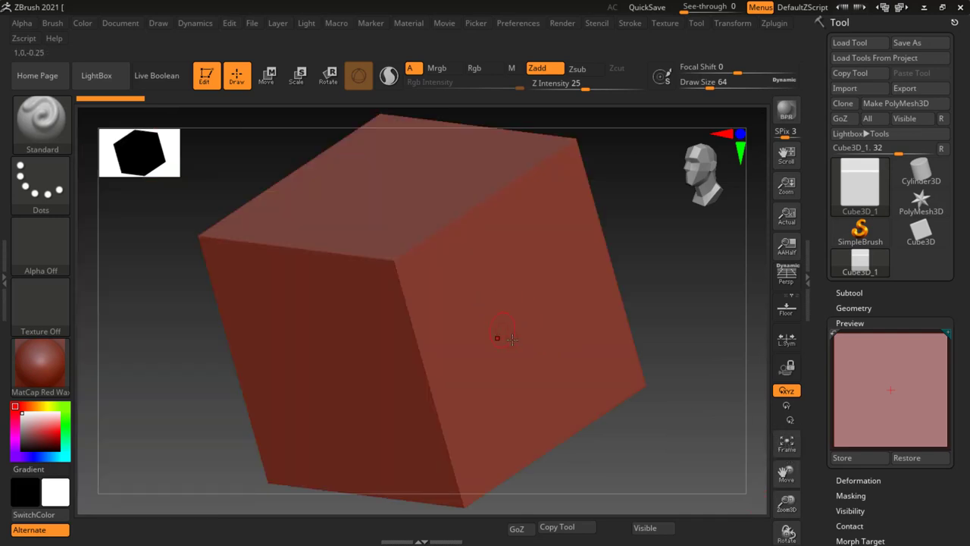
left_click_drag(677, 314, 686, 310)
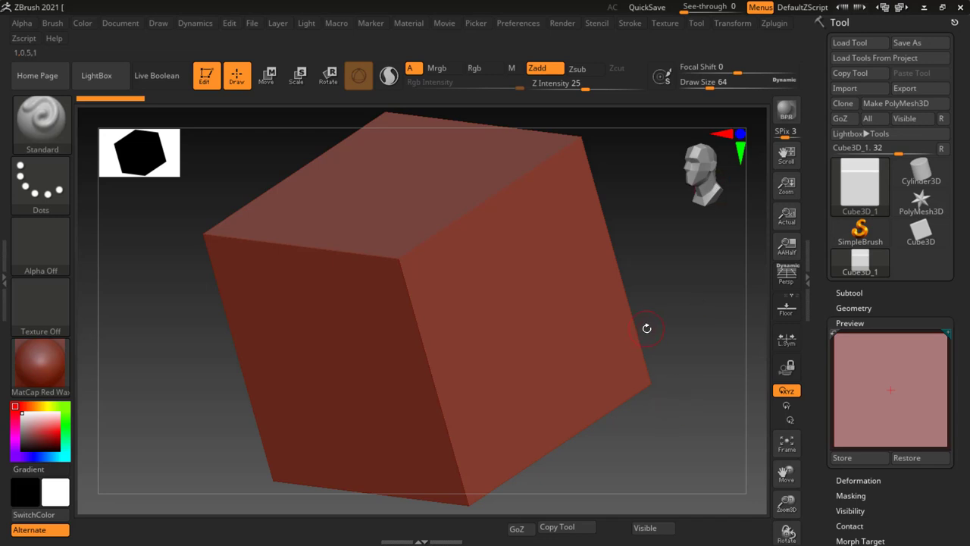
mouse_move(657, 308)
left_mouse_down("shift")
mouse_move(664, 319)
mouse_move(539, 303)
left_mouse_up("shift")
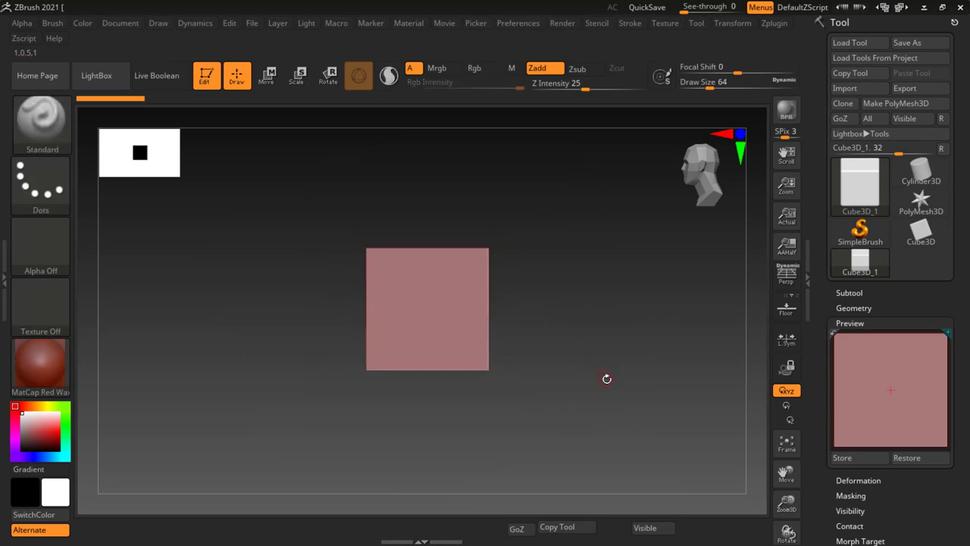
Append Ring3D as subtool PM3D_Ring3D1 and select it for editing.
left_click_drag(606, 379, 535, 362, "alt")
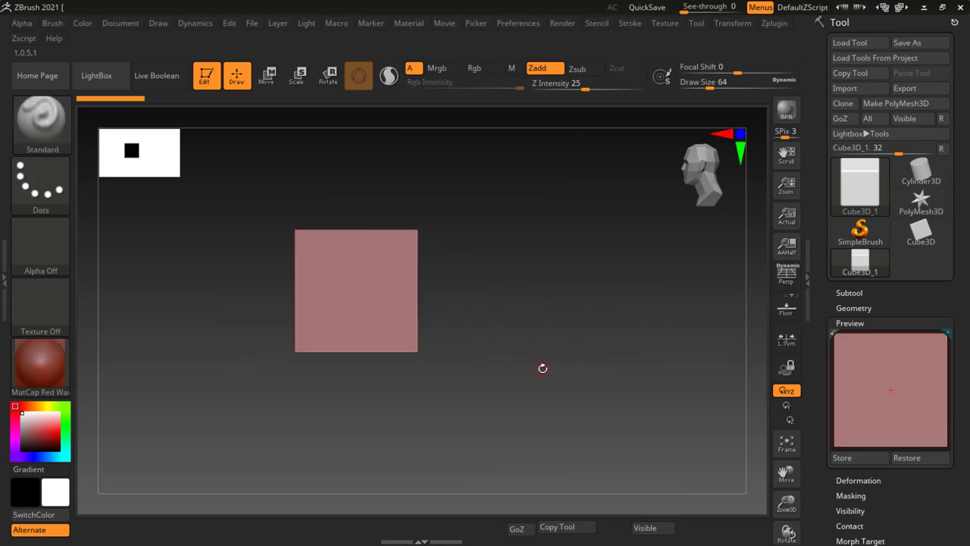
key("ctrl")
key("shift")
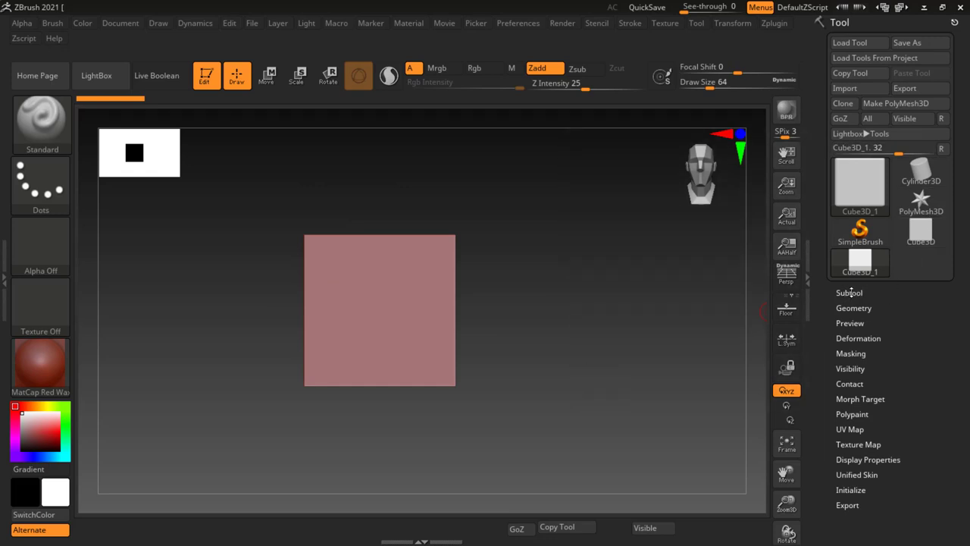
left_click(851, 293)
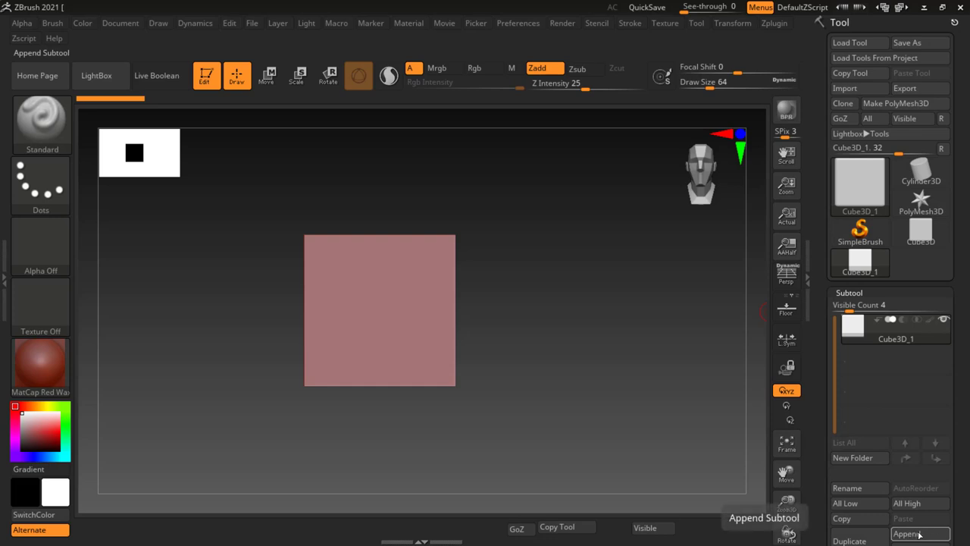
left_click(920, 535)
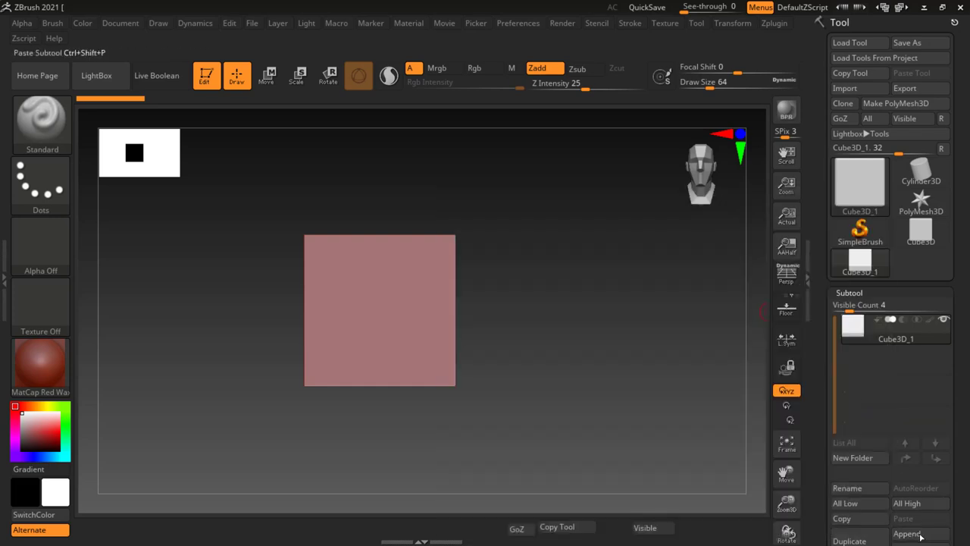
left_click(913, 534)
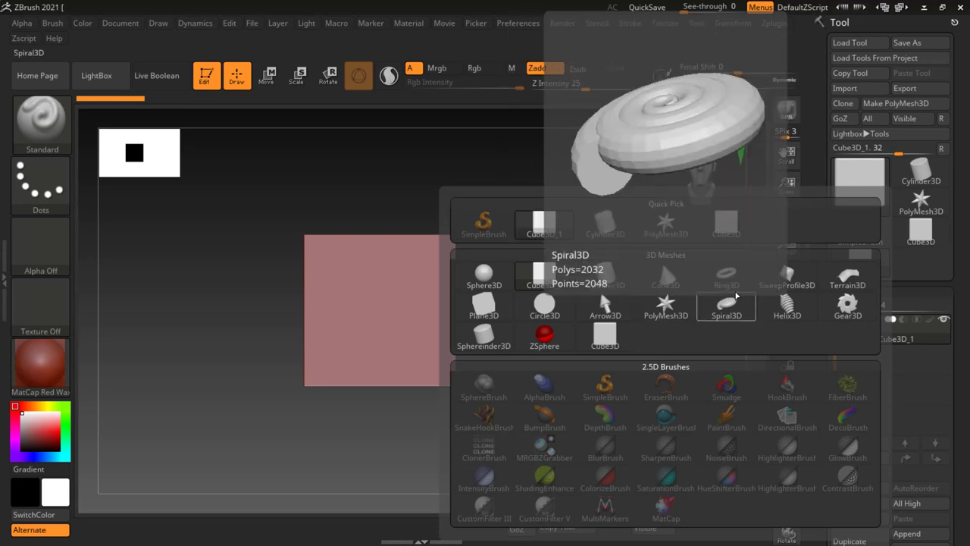
left_click(732, 279)
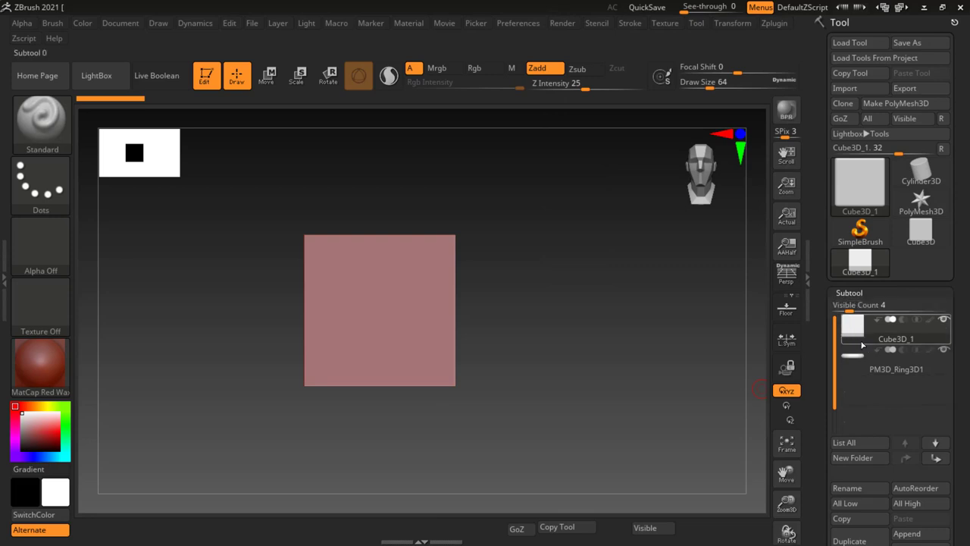
mouse_move(896, 362)
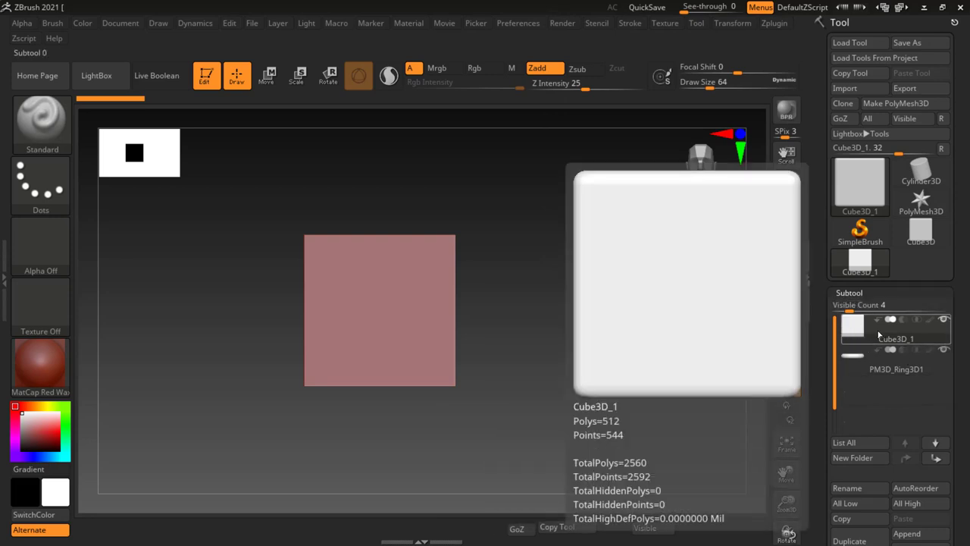
left_click(896, 369)
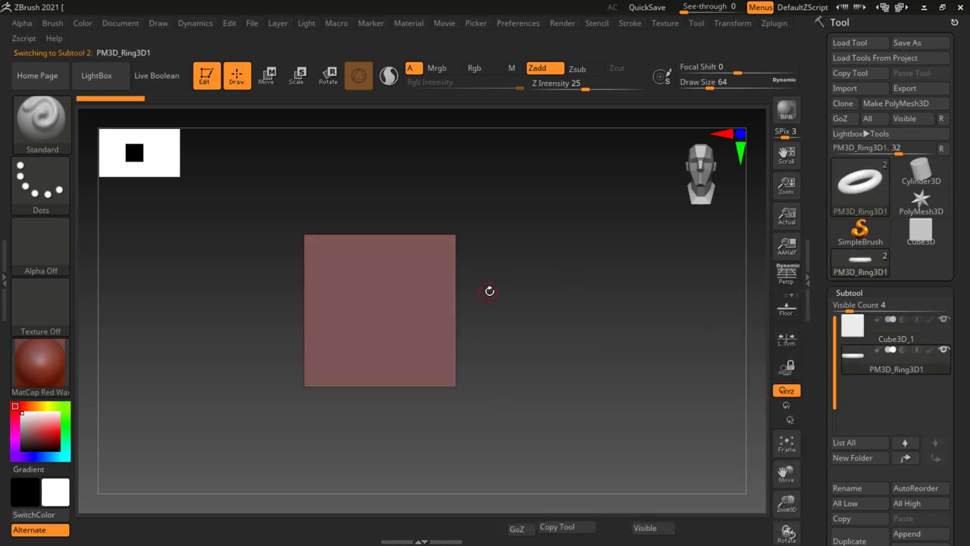
left_click_drag(553, 252, 539, 300)
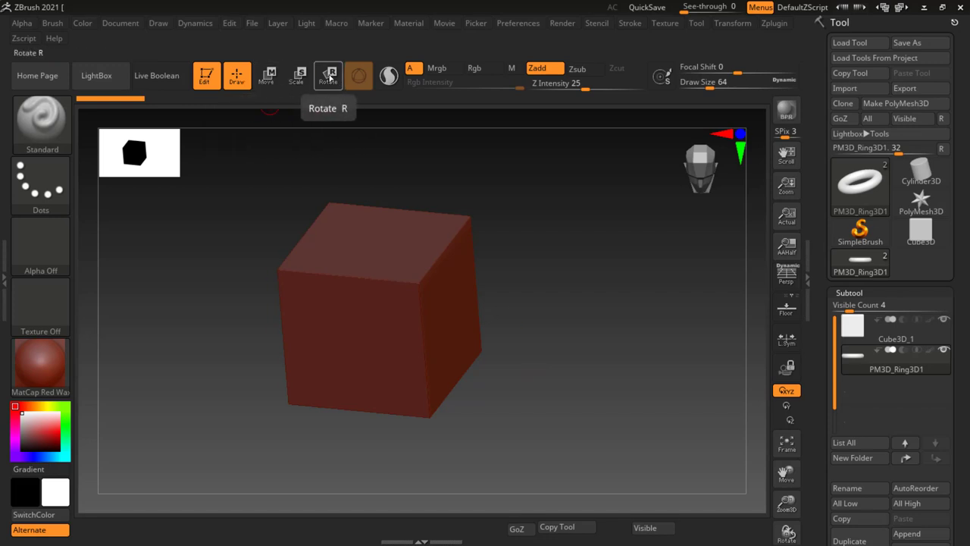
Show the Move transpose gizmo with W, then orbit and zoom around the box.
left_click(267, 78)
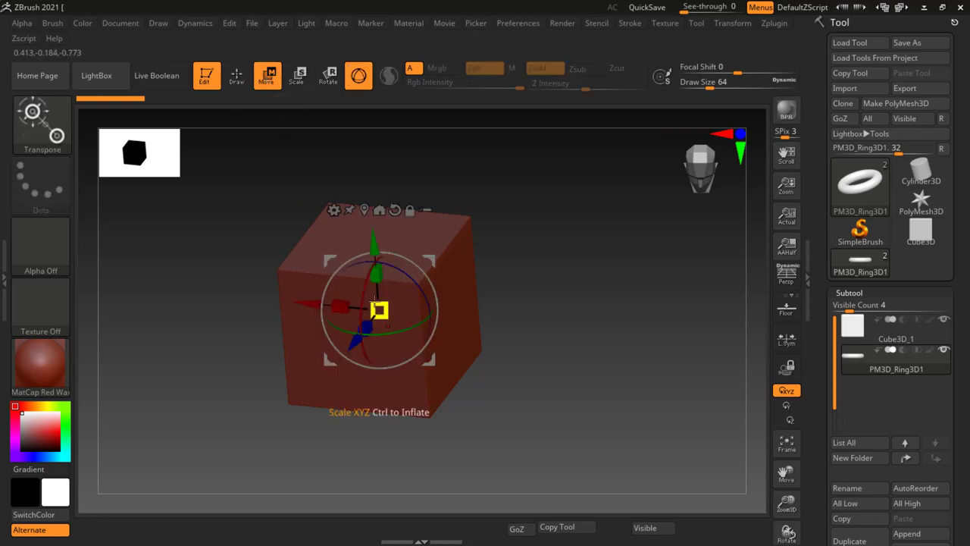
left_click_drag(514, 295, 459, 276)
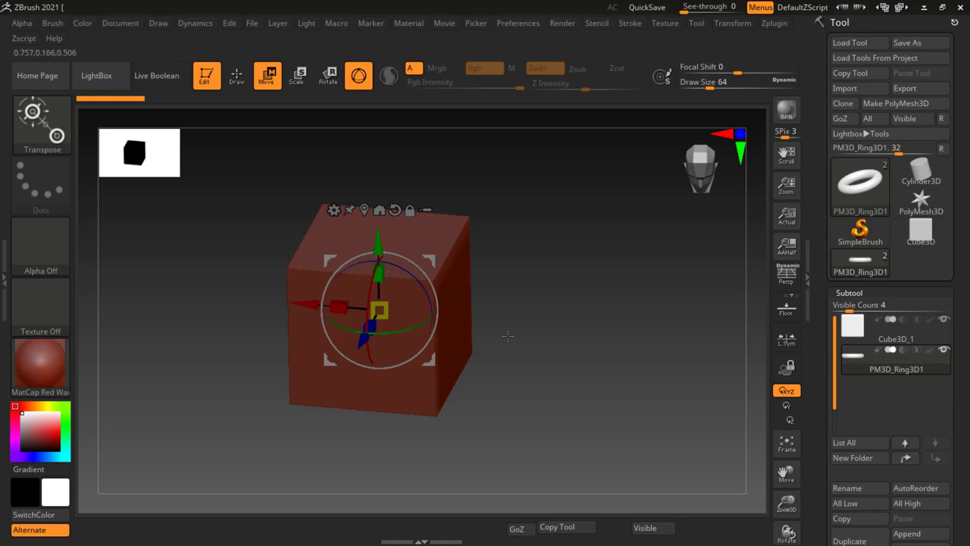
right_click_drag(517, 275, 552, 288, "ctrl")
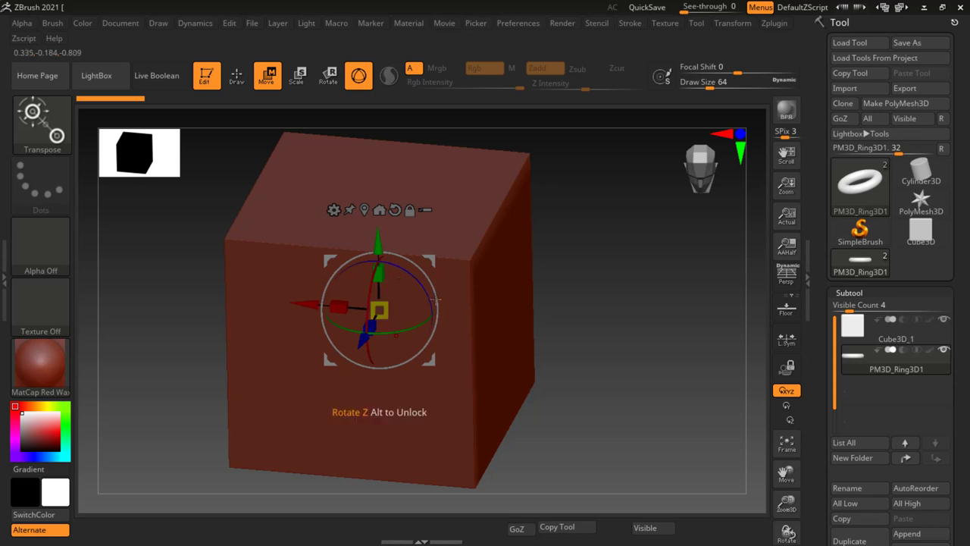
left_click_drag(369, 331, 538, 286)
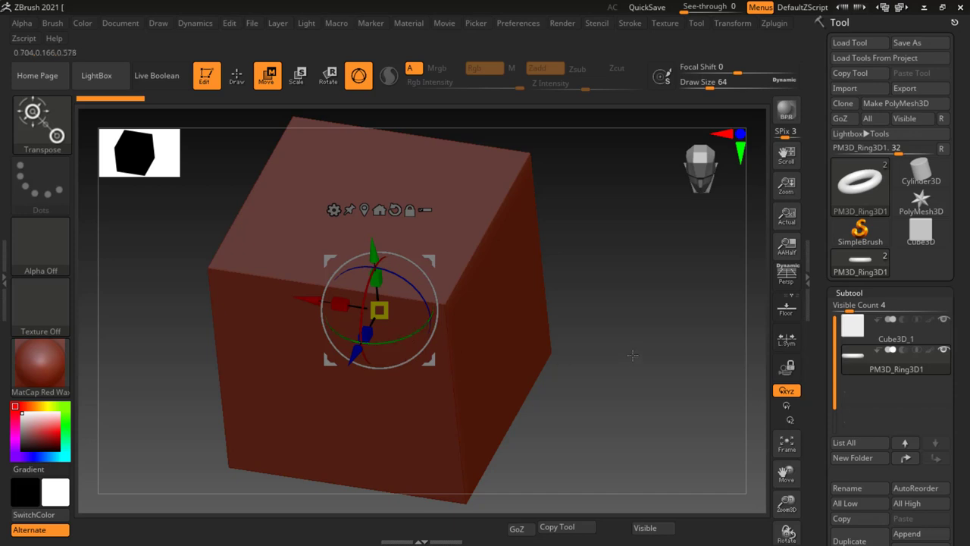
left_click_drag(633, 354, 644, 346)
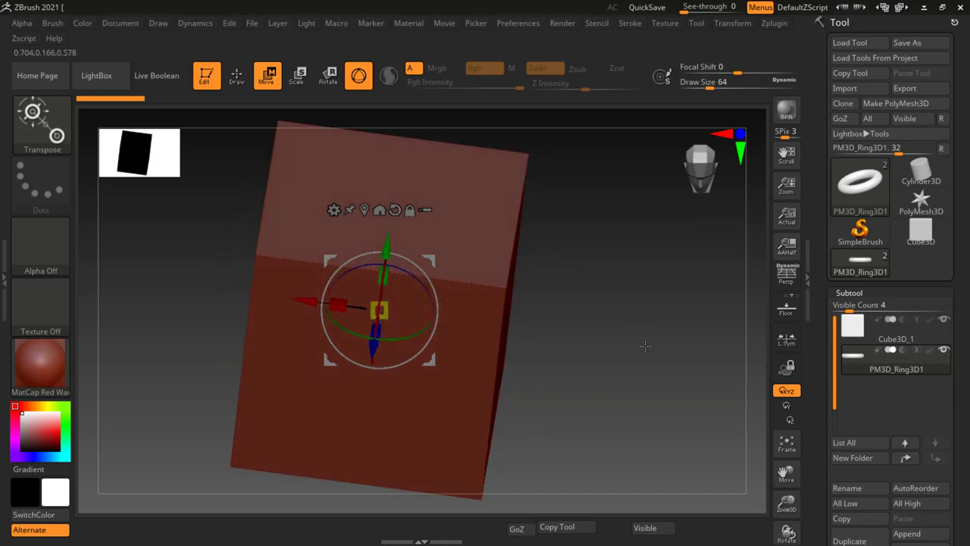
left_click_drag(628, 379, 634, 330)
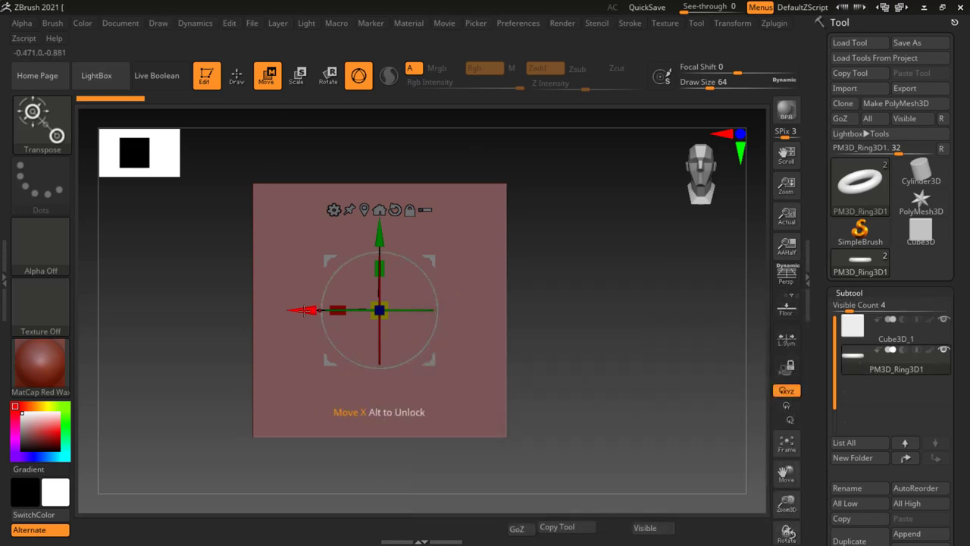
Slide the ring out of the box along X, Y and Z to sit on its right.
left_click_drag(304, 310, 598, 333)
mouse_move(602, 393)
left_mouse_down("alt")
mouse_move(439, 385)
mouse_move(428, 318)
left_mouse_up("alt")
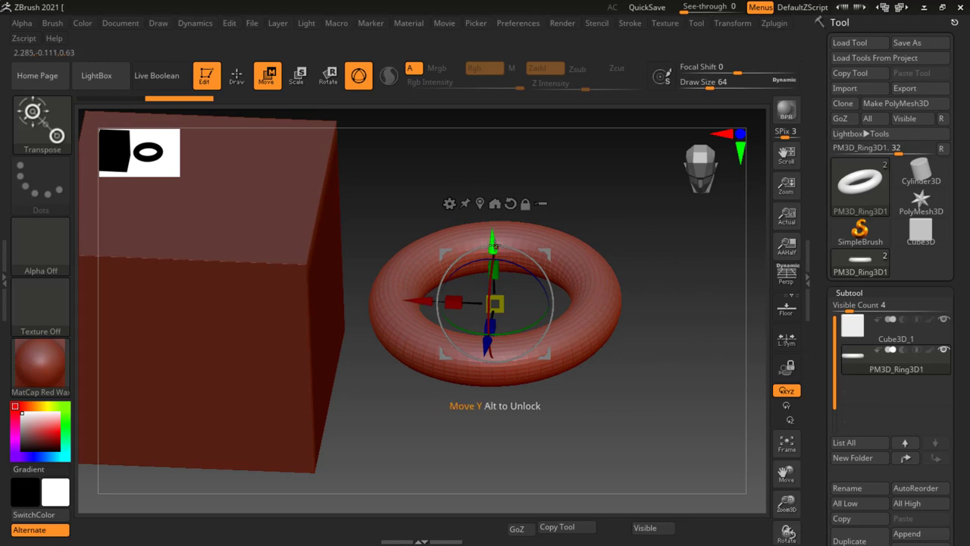
mouse_move(493, 244)
left_mouse_down()
mouse_move(497, 372)
mouse_move(514, 263)
left_mouse_up()
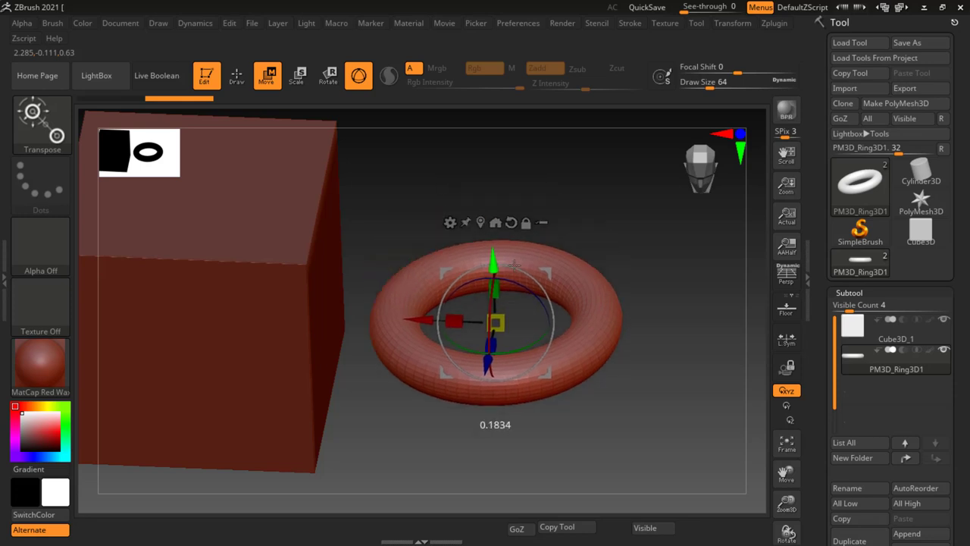
mouse_move(426, 320)
left_mouse_down()
mouse_move(220, 319)
mouse_move(589, 336)
mouse_move(444, 318)
left_mouse_up()
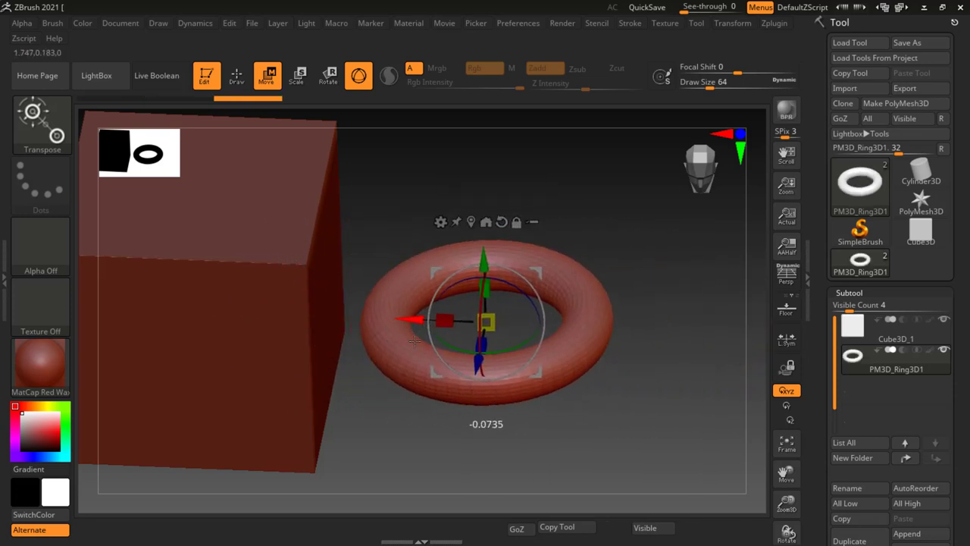
mouse_move(656, 288)
left_mouse_down()
mouse_move(455, 381)
mouse_move(553, 246)
mouse_move(443, 485)
mouse_move(429, 467)
left_mouse_up()
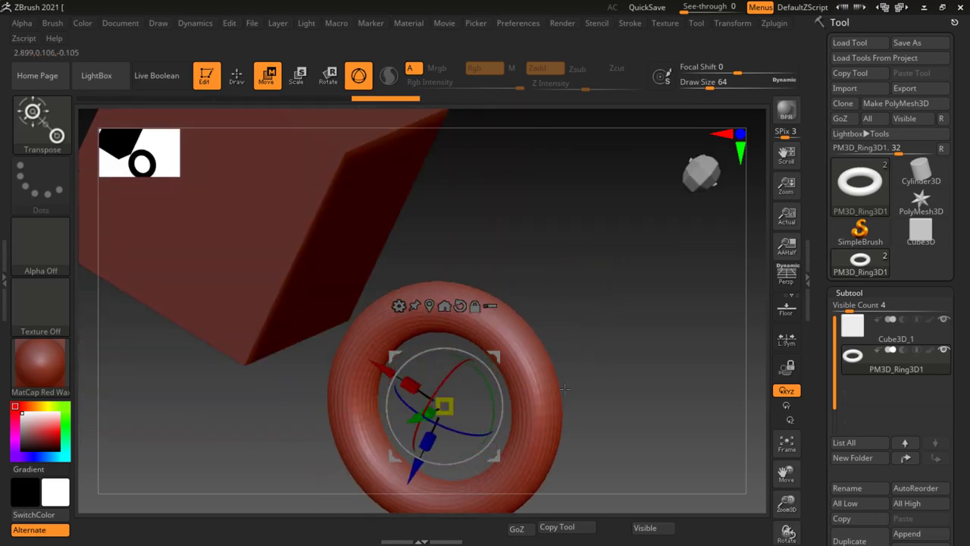
mouse_move(661, 319)
left_mouse_down("shift")
mouse_move(657, 383)
mouse_move(678, 303)
mouse_move(619, 297)
mouse_move(633, 395)
left_mouse_up("shift")
mouse_move(498, 457)
left_mouse_down()
mouse_move(502, 364)
mouse_move(533, 336)
mouse_move(532, 465)
left_mouse_up()
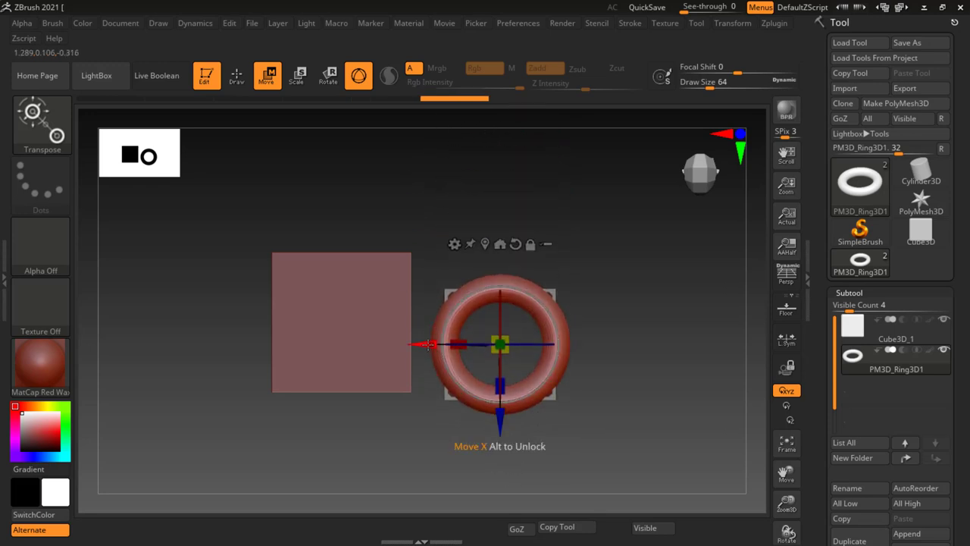
left_click_drag(427, 342, 440, 341)
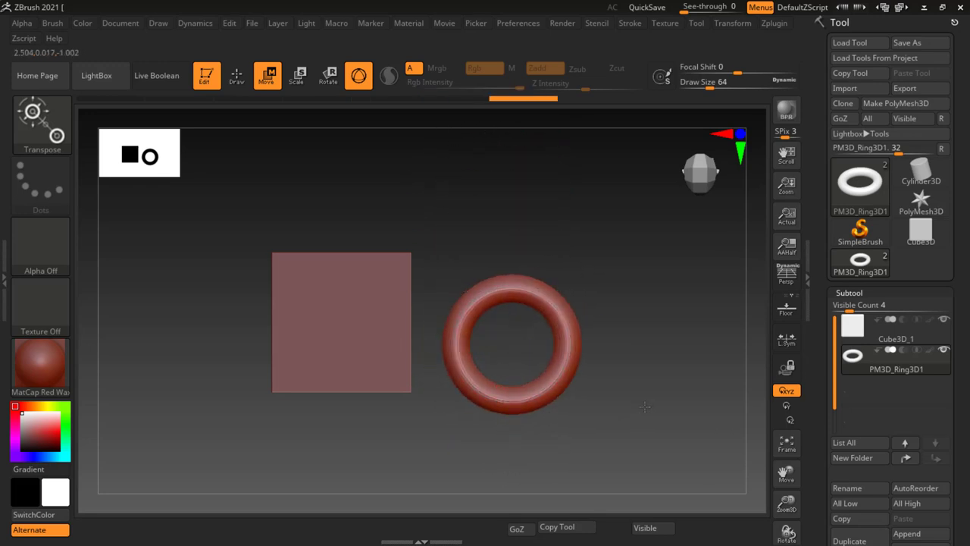
left_click_drag(645, 417, 592, 356)
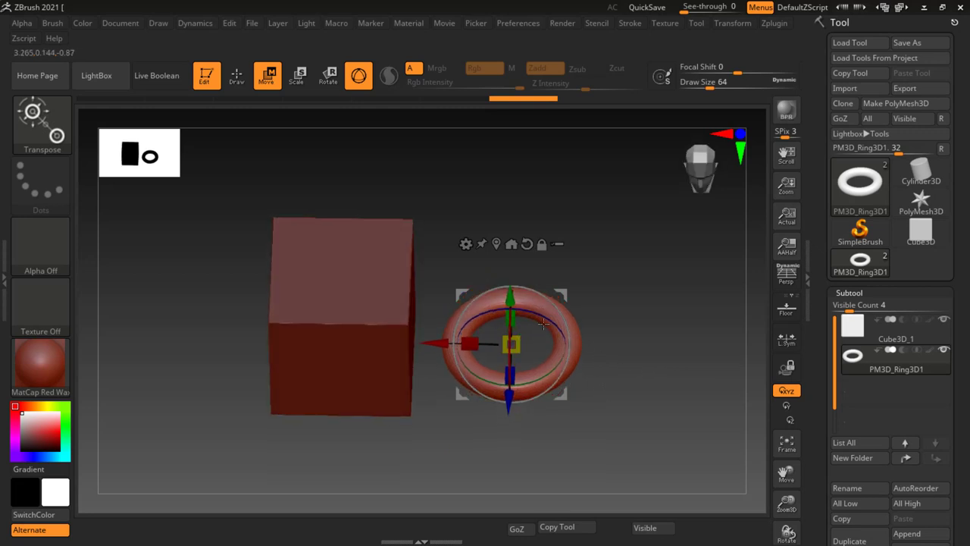
Resize the ring, tilt it around its Y and X axes, and return to front view.
left_click_drag(510, 314, 520, 301)
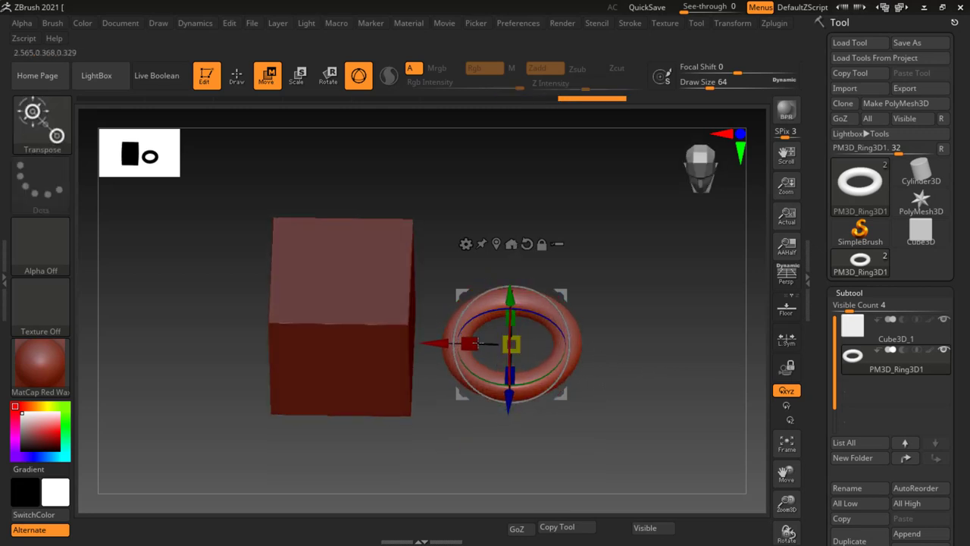
left_click_drag(470, 345, 465, 351)
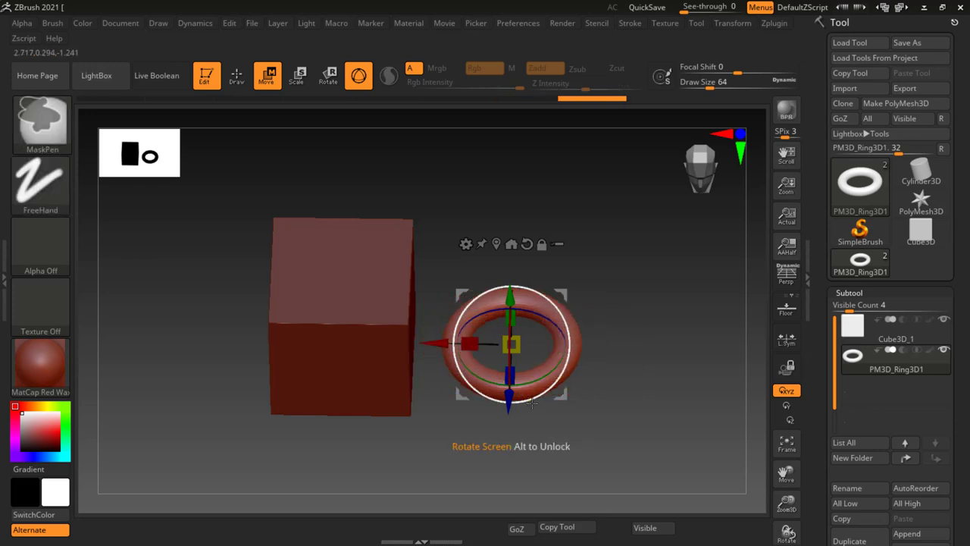
mouse_move(510, 374)
left_mouse_down()
mouse_move(523, 453)
mouse_move(462, 388)
left_mouse_up()
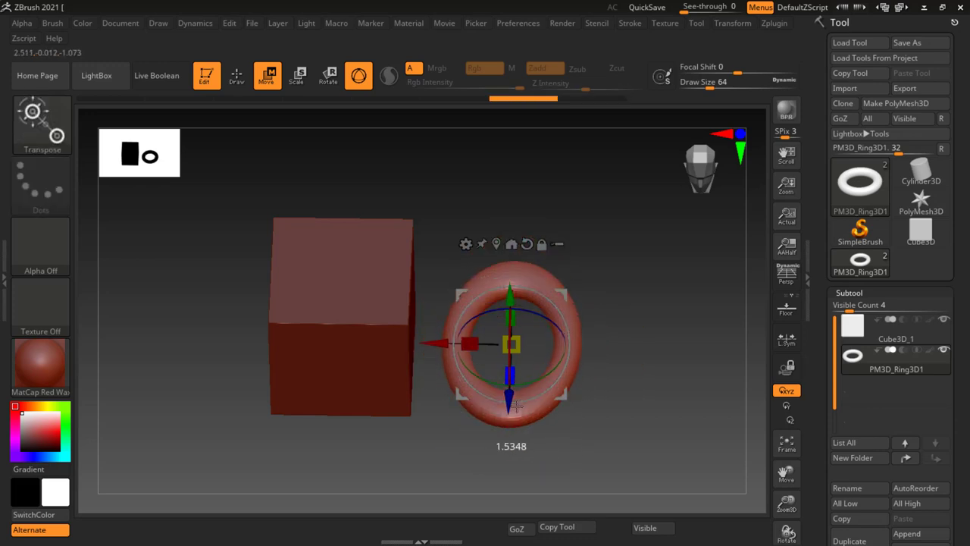
mouse_move(606, 402)
left_mouse_down()
mouse_move(648, 363)
mouse_move(536, 322)
left_mouse_up()
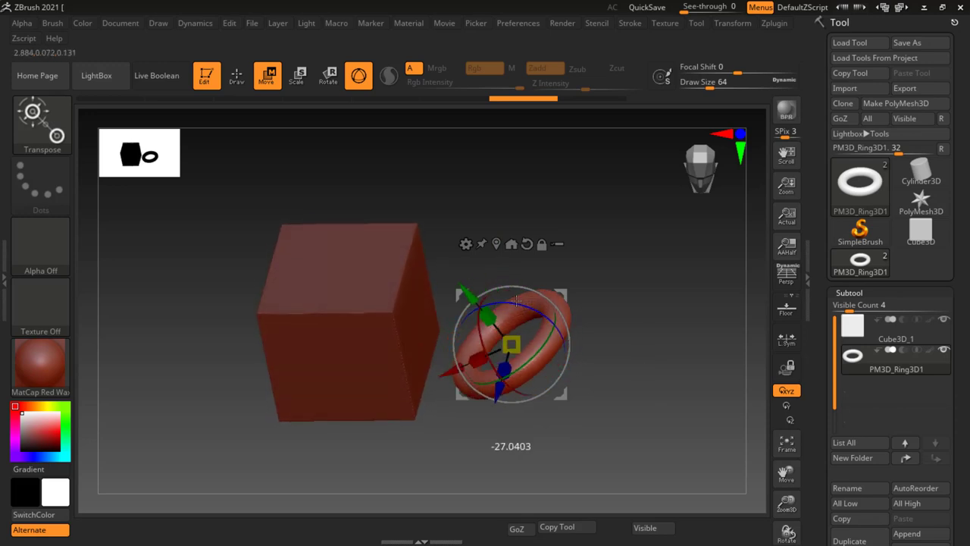
mouse_move(534, 357)
left_mouse_down()
mouse_move(536, 371)
mouse_move(555, 371)
mouse_move(552, 362)
left_mouse_up()
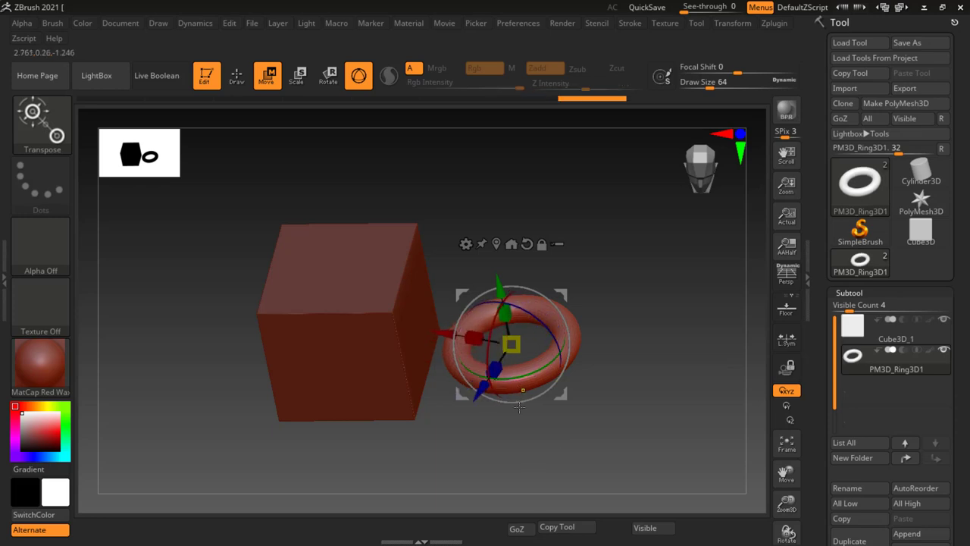
left_click_drag(496, 342, 534, 378)
left_click_drag(646, 395, 617, 311)
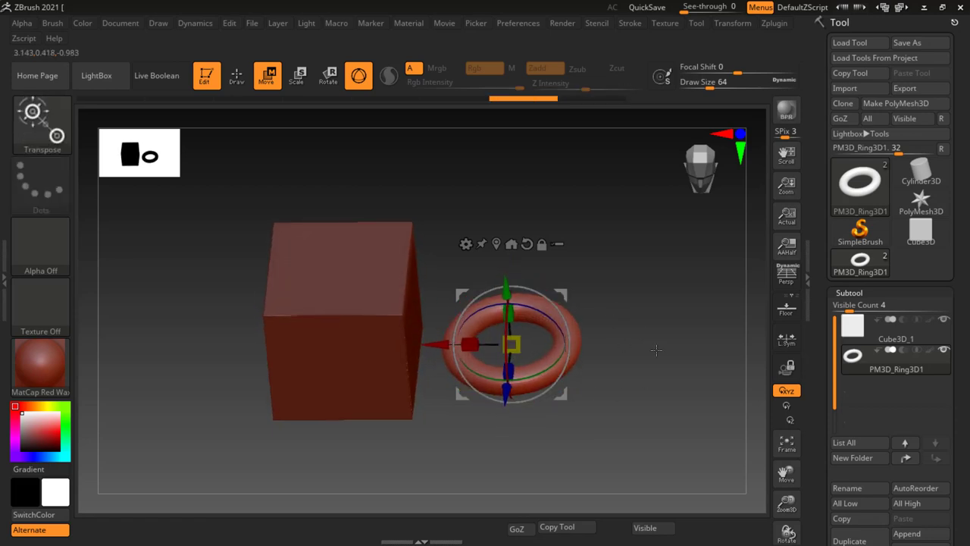
mouse_move(656, 349)
left_mouse_down("shift")
mouse_move(660, 287)
mouse_move(656, 318)
left_mouse_up("shift")
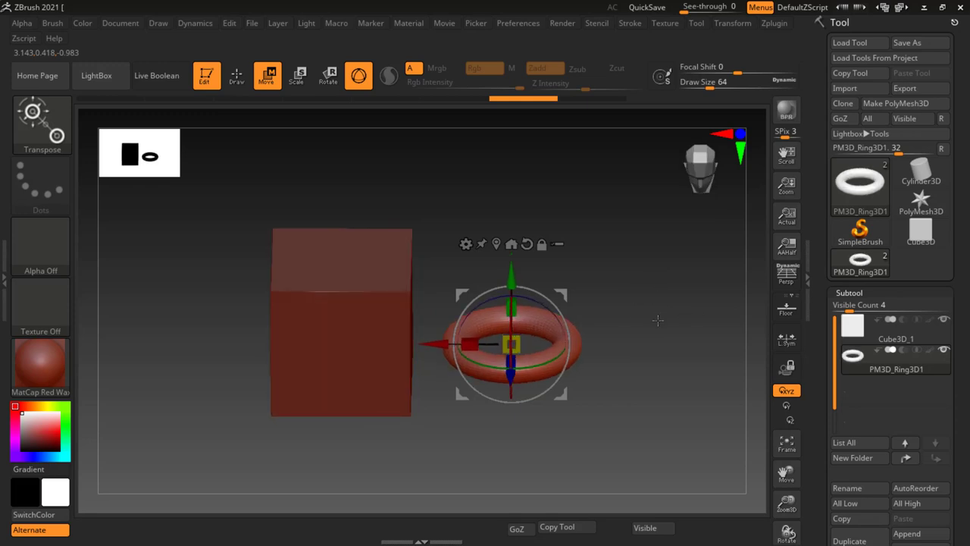
Select the box subtool, stretch it taller, and move it up and to the right.
left_click(897, 339)
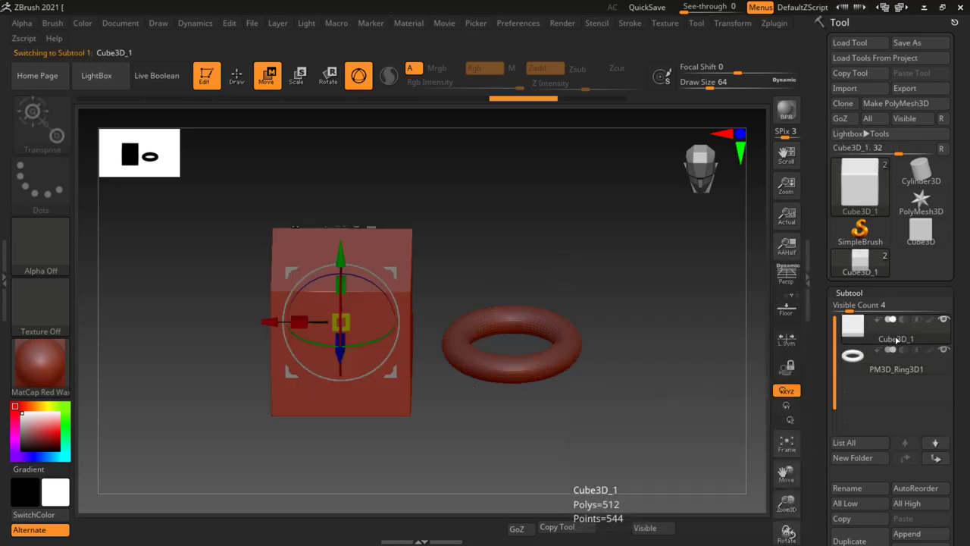
mouse_move(508, 251)
left_mouse_down()
mouse_move(489, 277)
mouse_move(517, 265)
mouse_move(500, 273)
left_mouse_up()
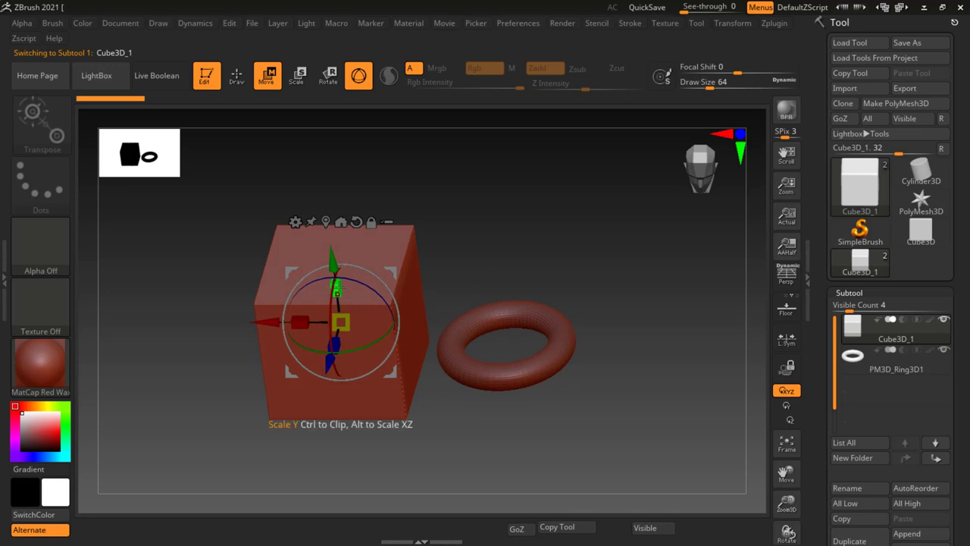
mouse_move(337, 286)
left_mouse_down()
mouse_move(340, 242)
mouse_move(341, 255)
left_mouse_up()
left_click_drag(451, 255, 450, 221)
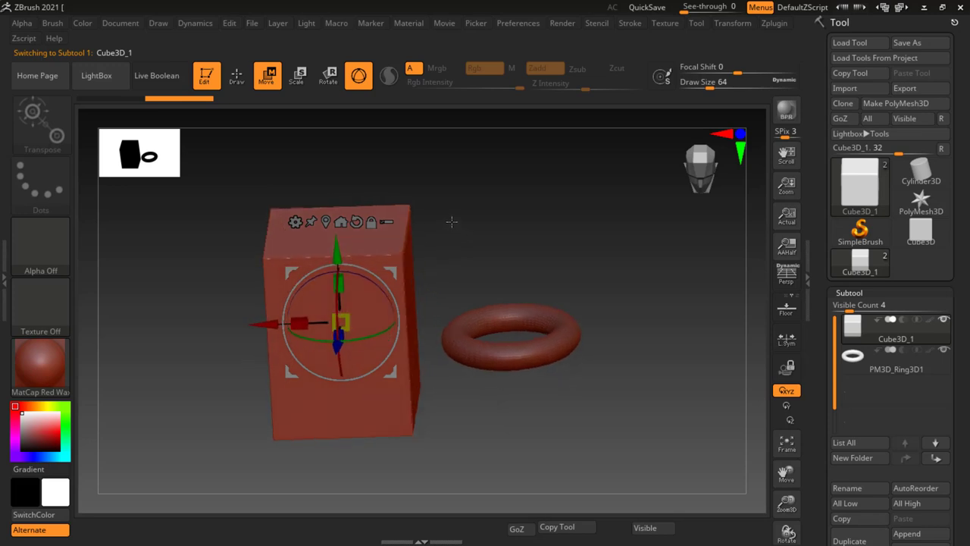
left_click_drag(354, 252, 348, 162)
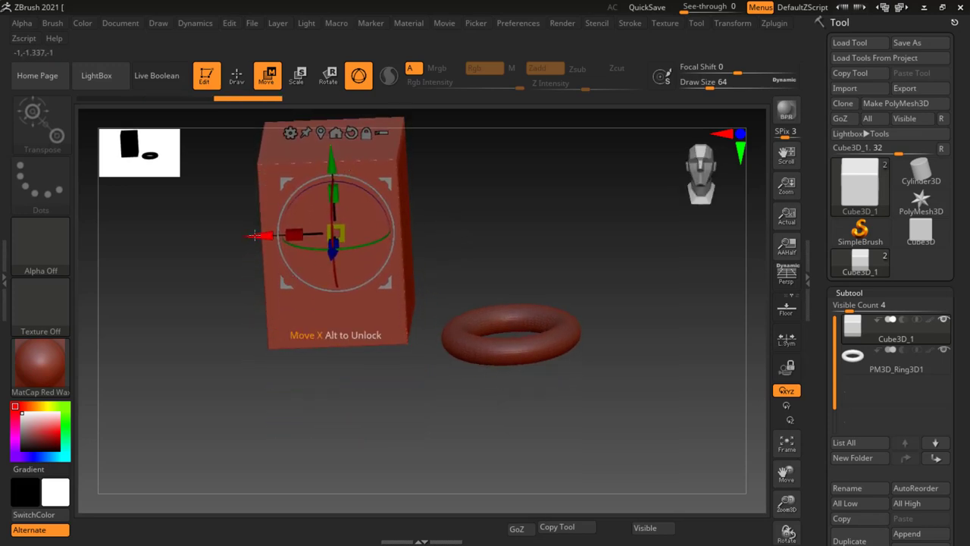
left_click_drag(255, 234, 427, 249)
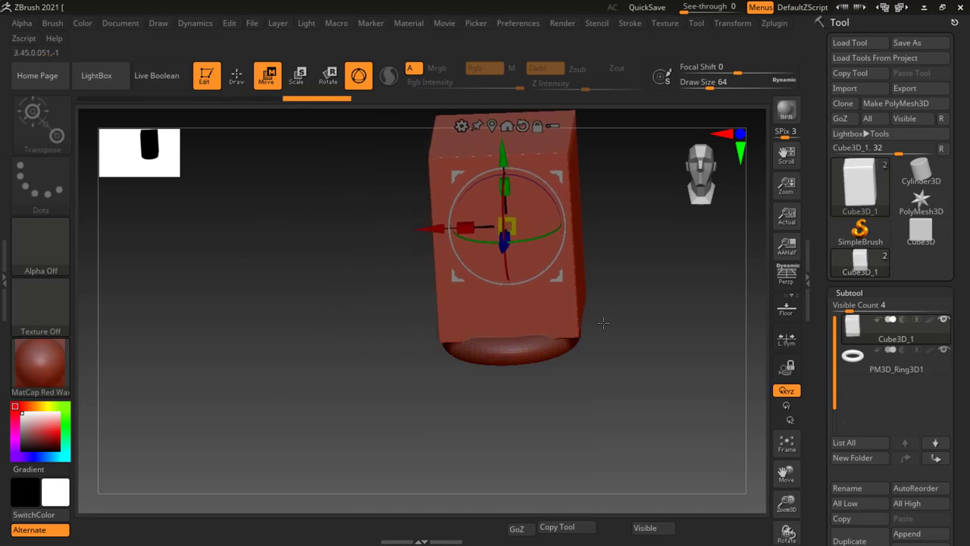
key("f")
View the box front-on, then nudge it slightly along its Y and Z axes.
left_click_drag(589, 330, 644, 320)
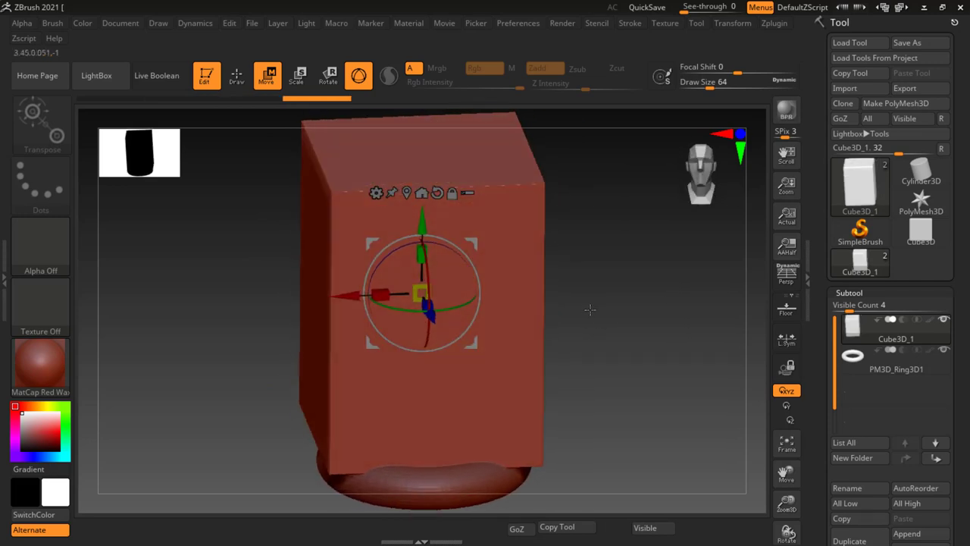
key("ctrl")
right_click_drag(644, 320, 645, 288, "ctrl")
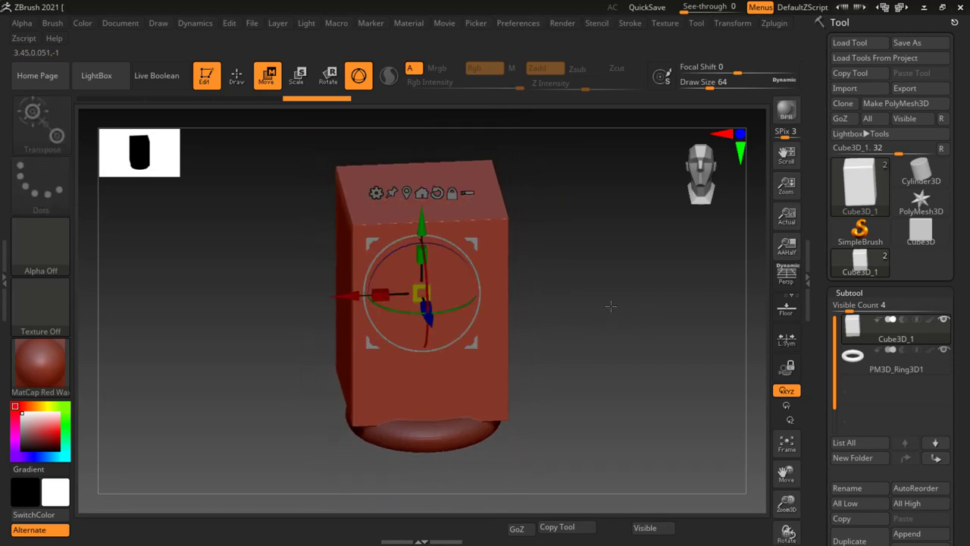
right_click_drag(413, 238, 413, 271, "alt")
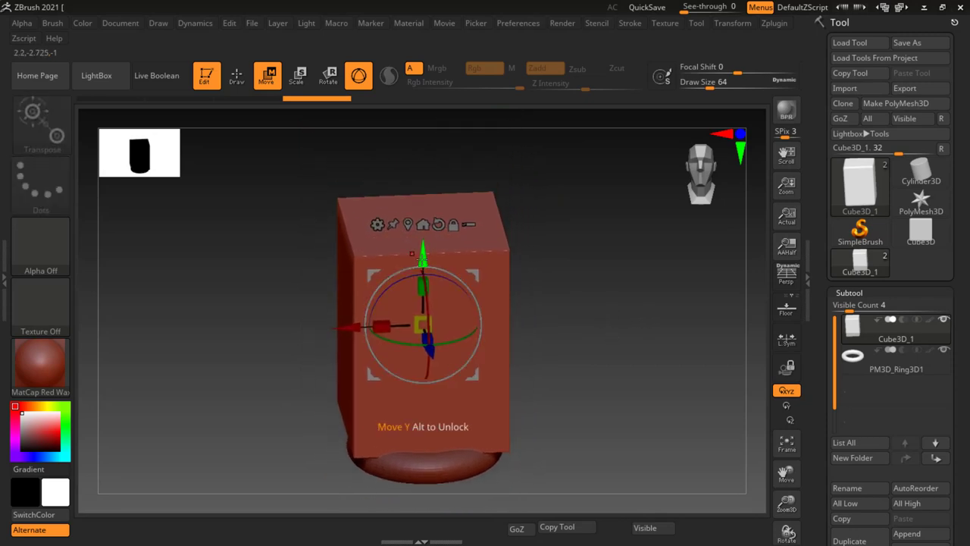
left_click_drag(413, 253, 423, 261)
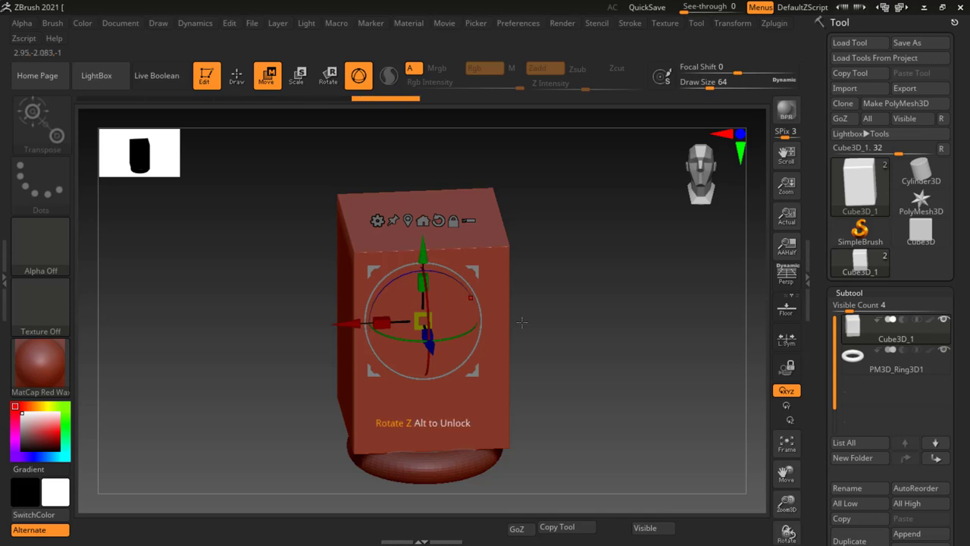
mouse_move(606, 326)
left_mouse_down()
mouse_move(645, 306)
mouse_move(648, 315)
left_mouse_up()
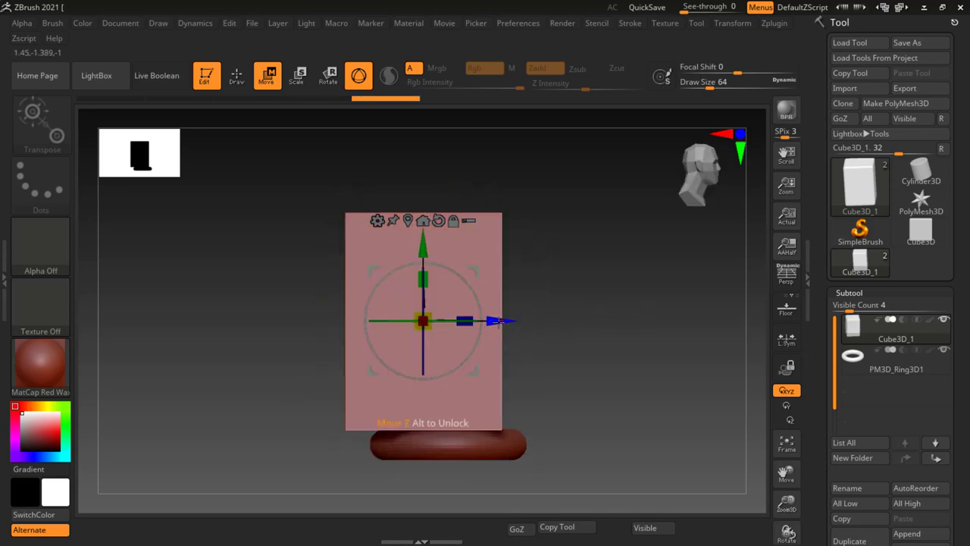
left_click_drag(498, 321, 523, 322)
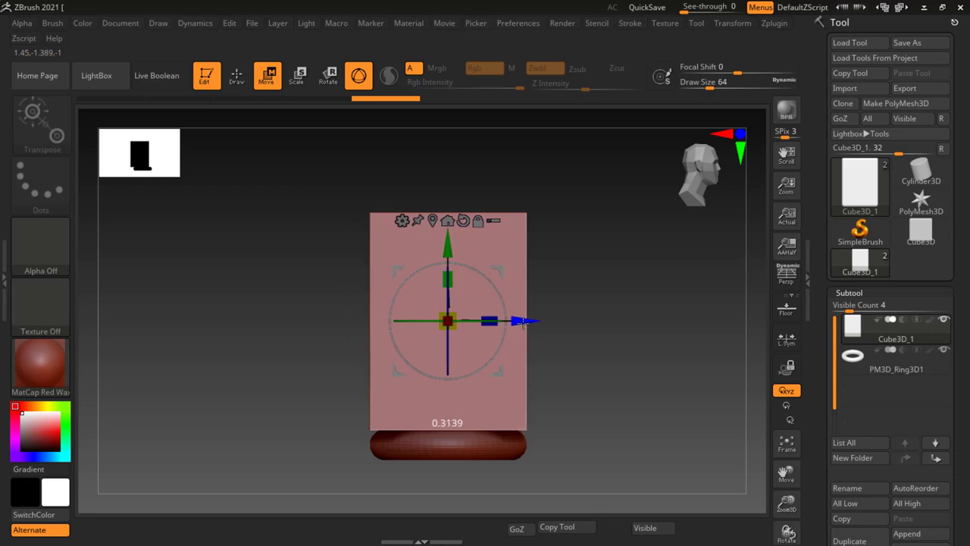
mouse_move(631, 328)
left_mouse_down()
mouse_move(597, 344)
mouse_move(588, 371)
left_mouse_up()
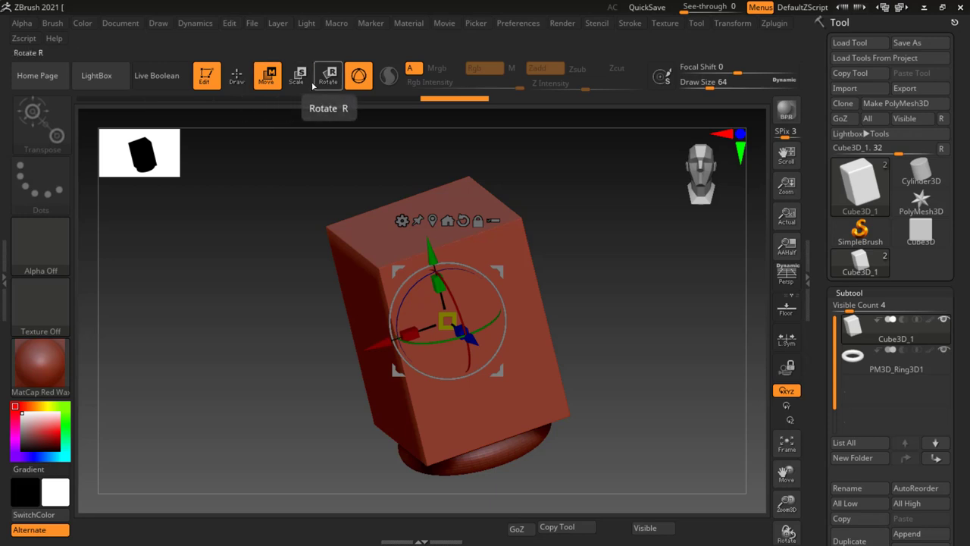
left_click(297, 78)
left_click(329, 79)
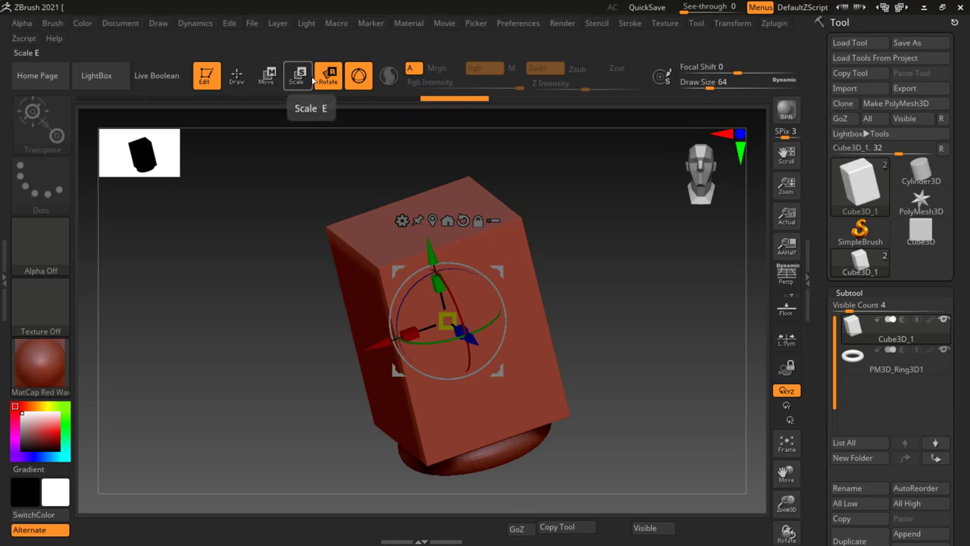
left_click_drag(583, 258, 594, 283)
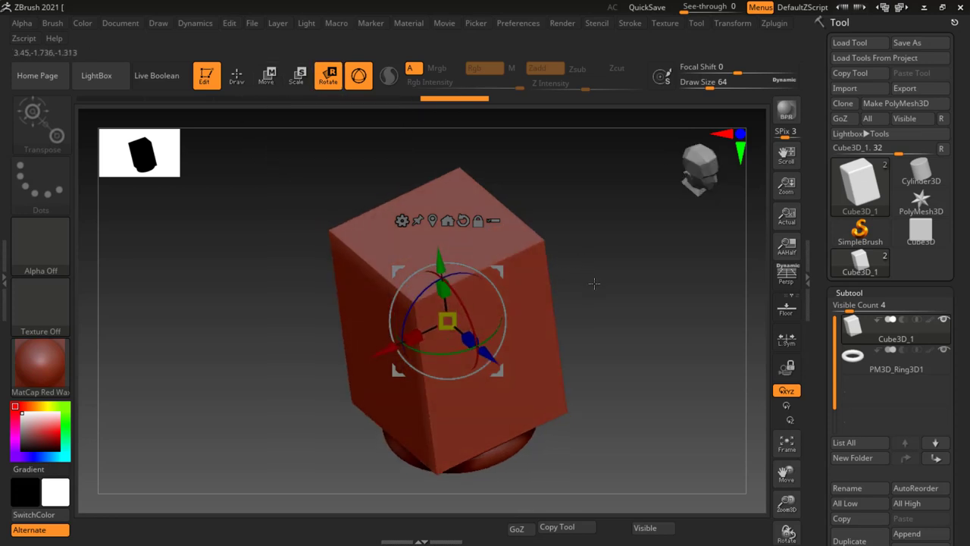
left_click(272, 82)
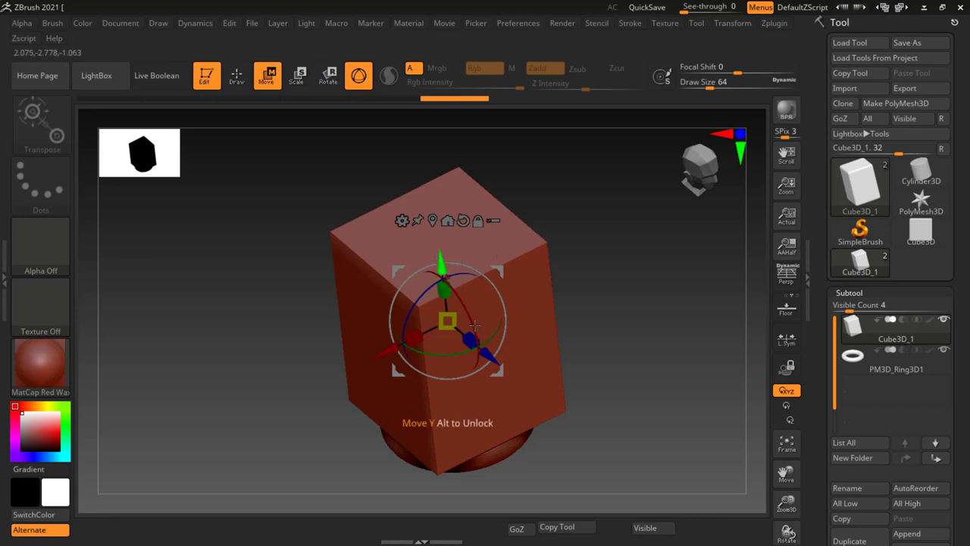
left_click(299, 80)
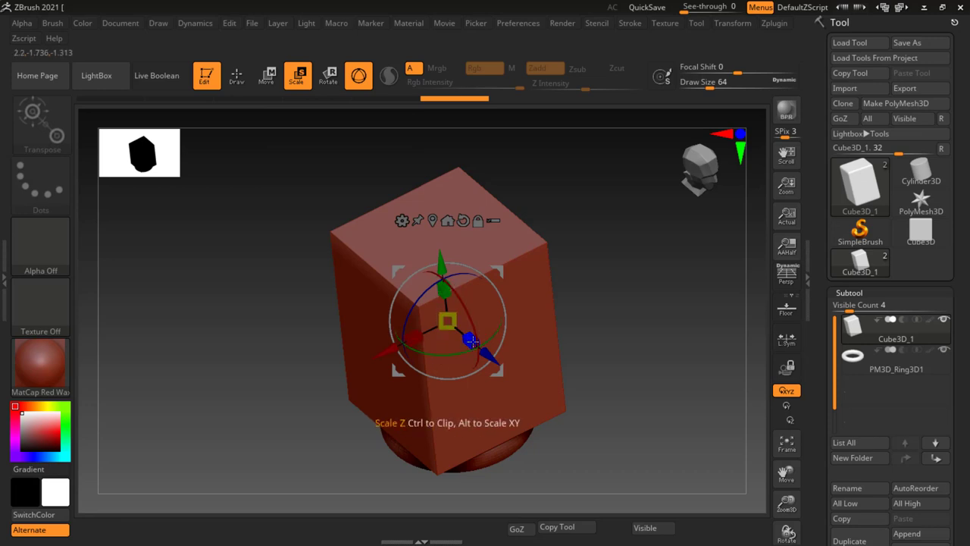
left_click(329, 79)
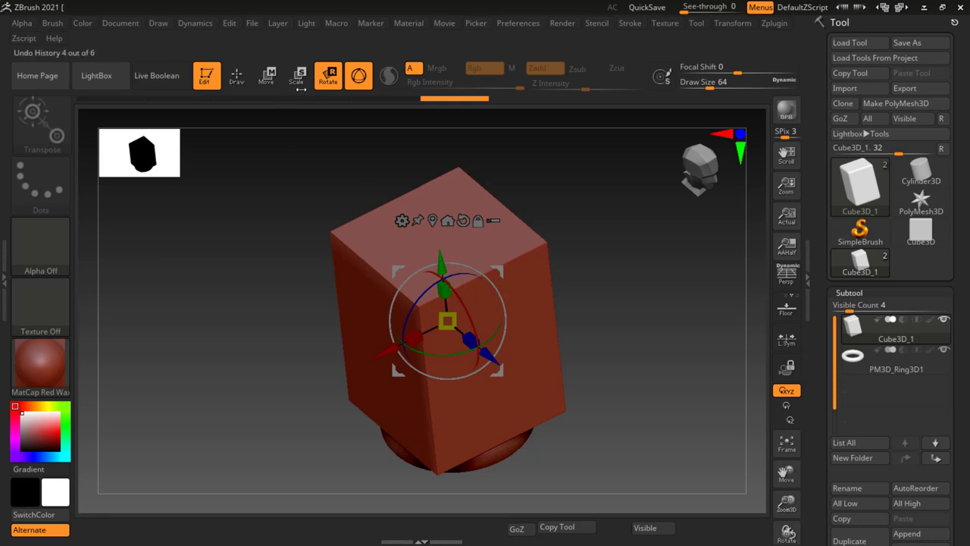
left_click(266, 75)
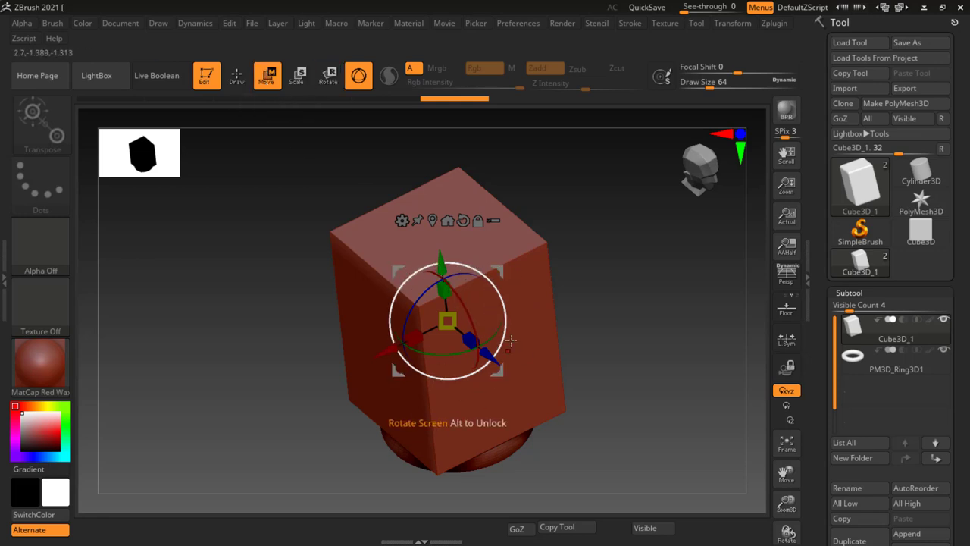
Raise the box by moving it along its Y and Z axes.
mouse_move(634, 366)
left_mouse_down()
mouse_move(643, 393)
mouse_move(628, 353)
left_mouse_up()
mouse_move(684, 249)
left_mouse_down()
mouse_move(503, 271)
mouse_move(512, 242)
mouse_move(586, 206)
mouse_move(520, 222)
mouse_move(623, 261)
left_mouse_up()
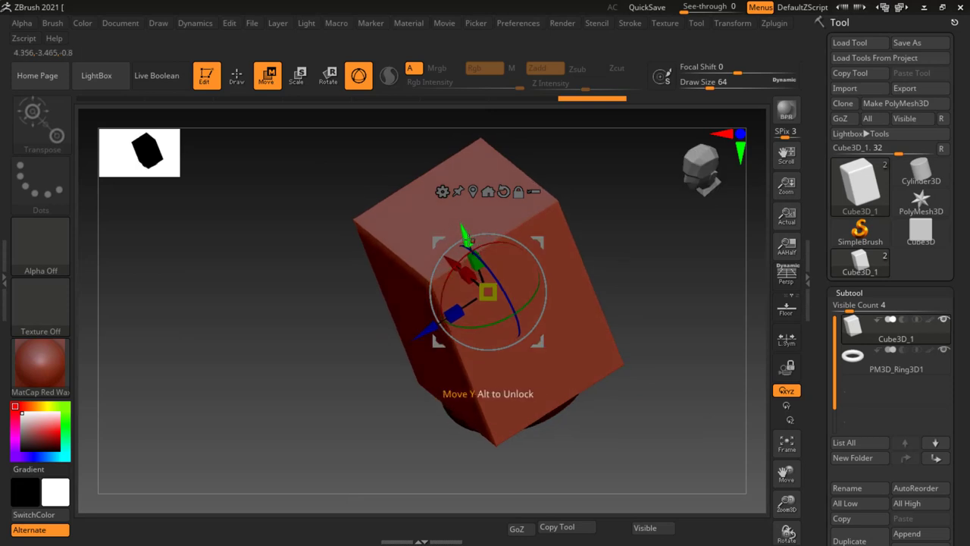
left_click_drag(469, 242, 453, 200)
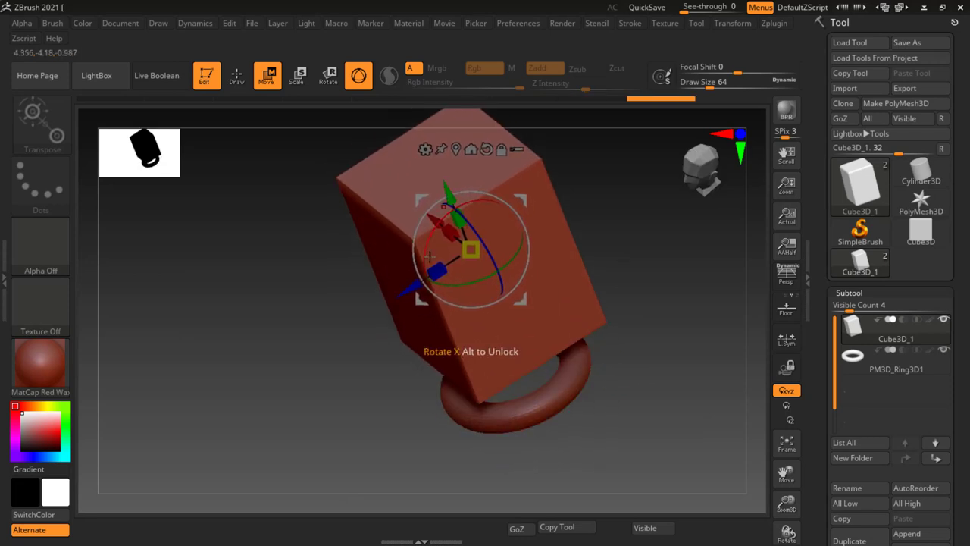
mouse_move(413, 285)
left_mouse_down()
mouse_move(351, 321)
mouse_move(373, 311)
left_mouse_up()
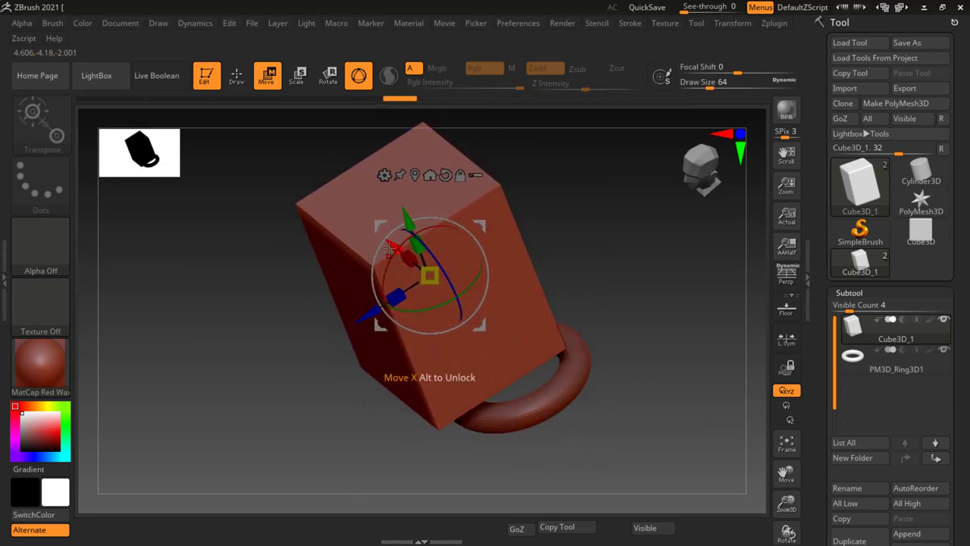
mouse_move(481, 227)
left_mouse_down()
mouse_move(470, 203)
mouse_move(604, 319)
mouse_move(349, 265)
mouse_move(660, 222)
mouse_move(357, 255)
mouse_move(643, 286)
mouse_move(412, 288)
mouse_move(535, 203)
mouse_move(573, 344)
left_mouse_up()
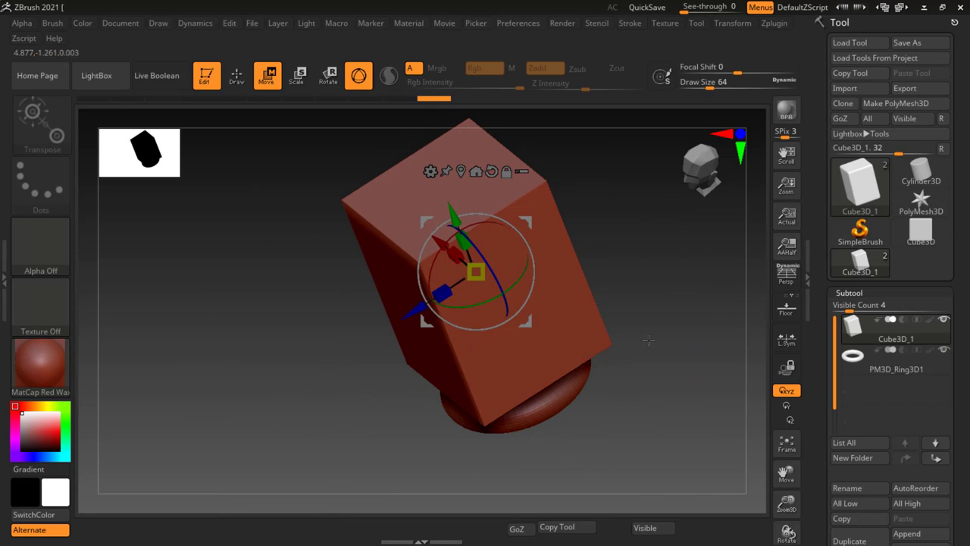
left_click_drag(649, 339, 642, 305, "shift")
left_click_drag(631, 253, 476, 271)
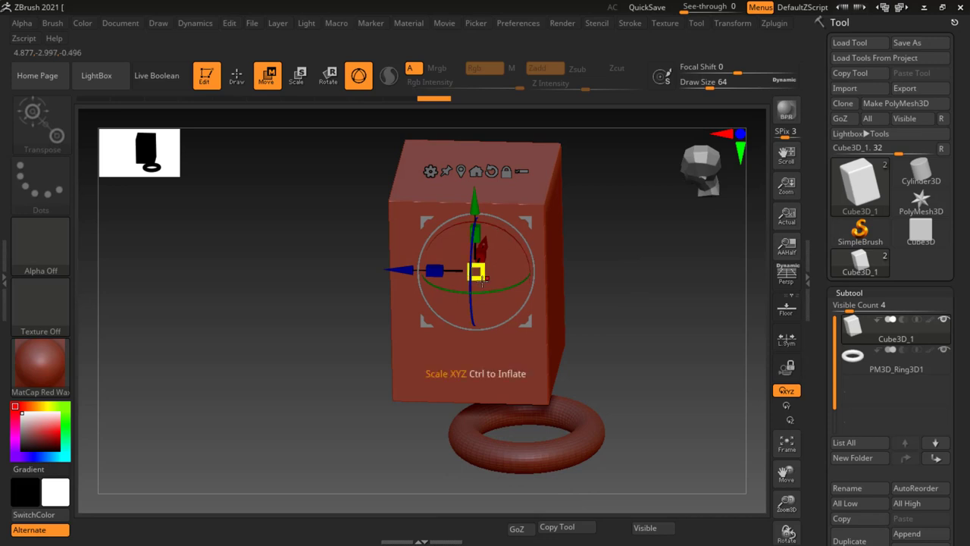
Scale the box along Y, Z and X and uniformly into a wide, low block.
left_click_drag(476, 229, 476, 226)
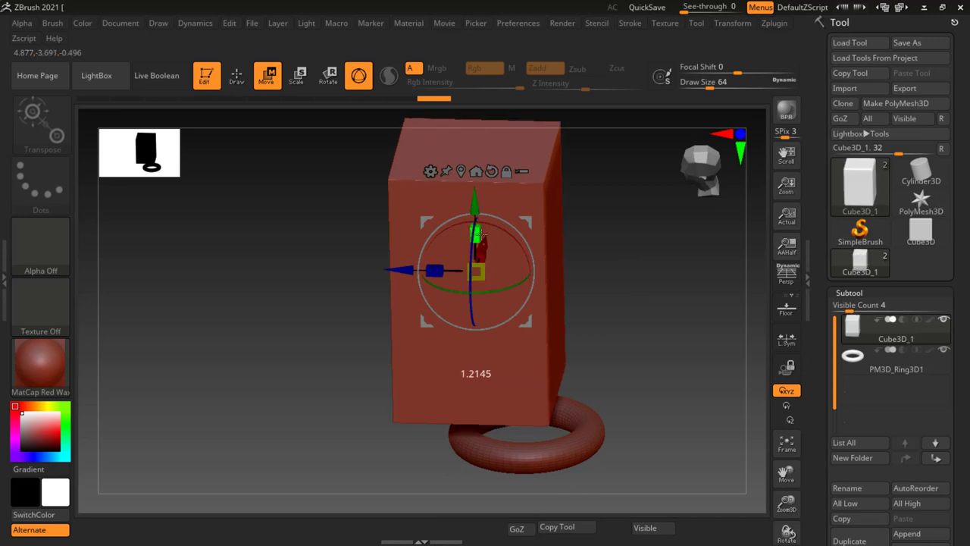
left_click_drag(434, 270, 407, 271)
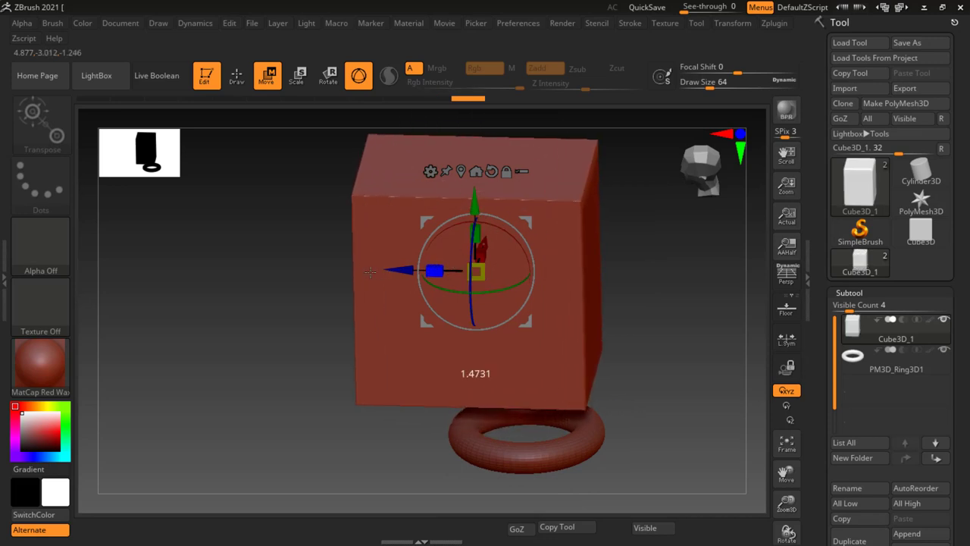
left_click_drag(718, 306, 660, 303)
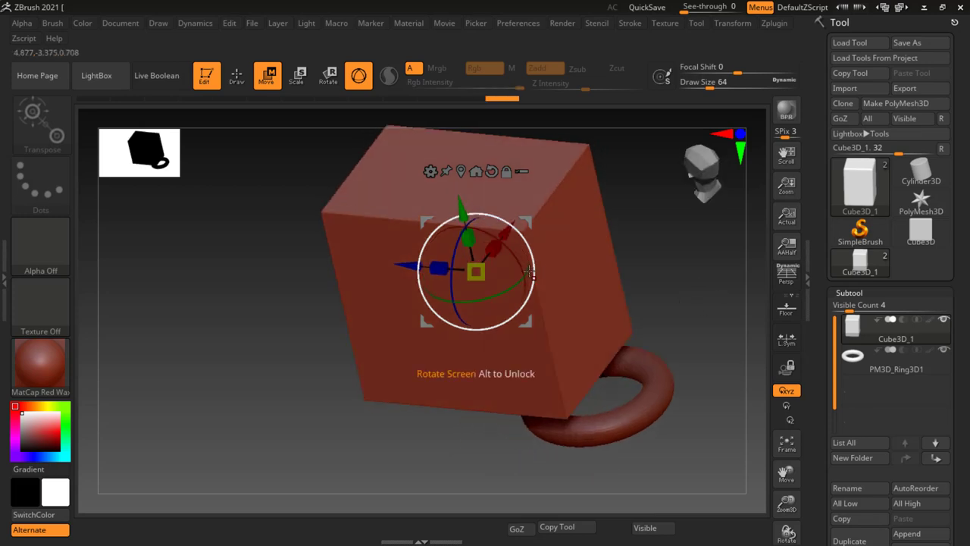
mouse_move(493, 246)
left_mouse_down()
mouse_move(463, 234)
mouse_move(507, 163)
left_mouse_up()
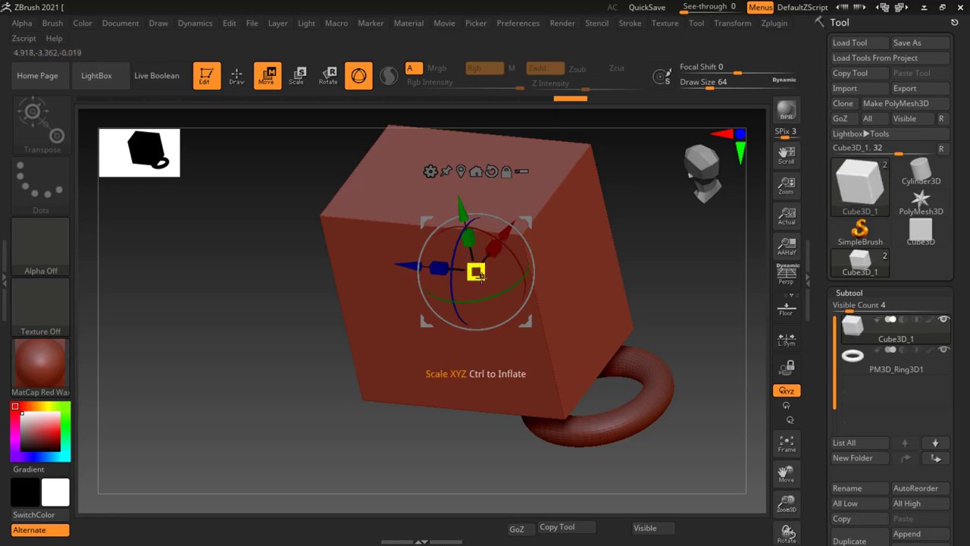
mouse_move(476, 271)
left_mouse_down()
mouse_move(476, 287)
mouse_move(464, 262)
left_mouse_up()
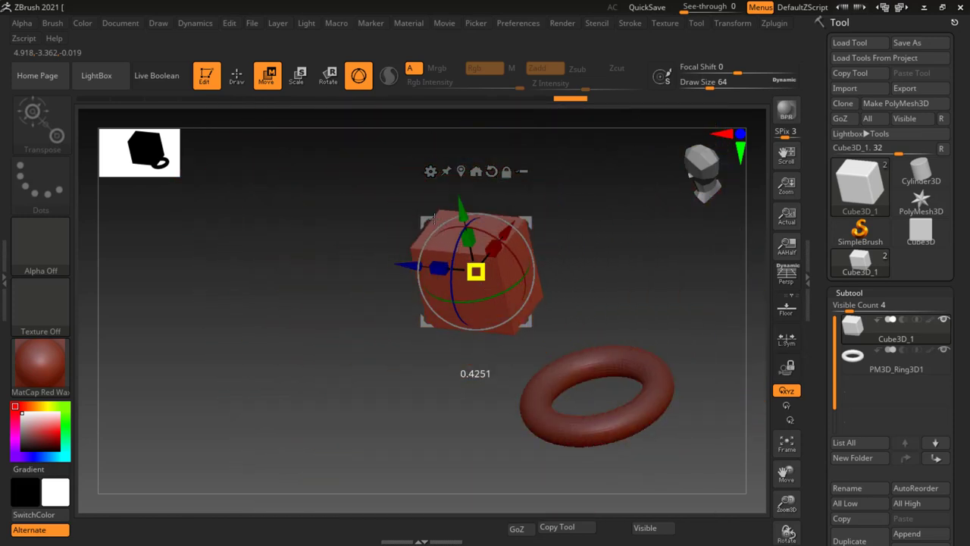
left_click_drag(438, 268, 393, 266)
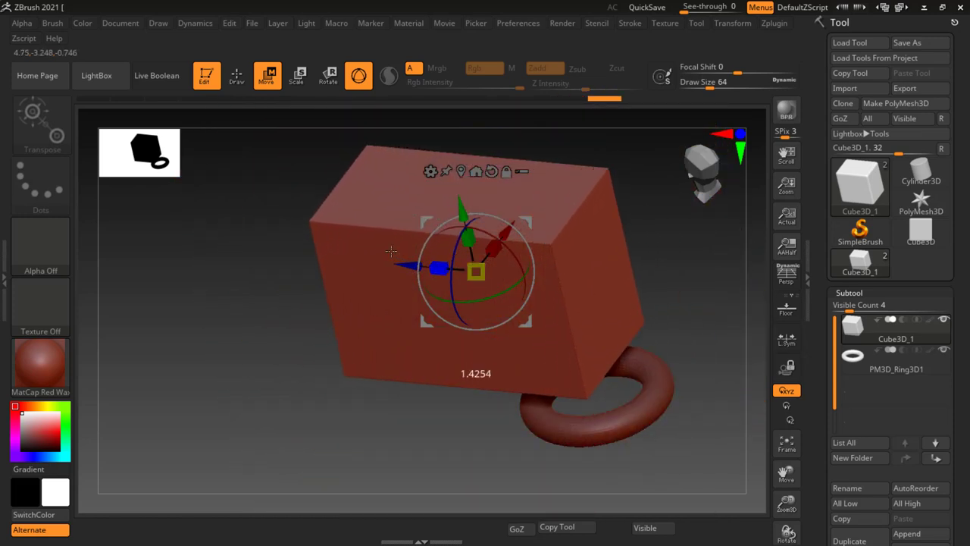
left_click_drag(493, 248, 511, 252)
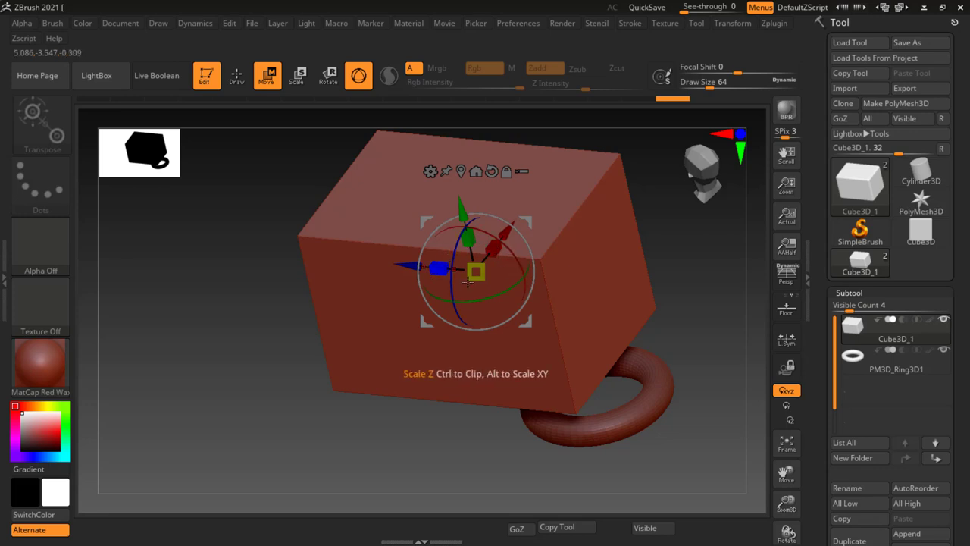
mouse_move(476, 271)
left_mouse_down()
mouse_move(450, 254)
mouse_move(476, 271)
left_mouse_up()
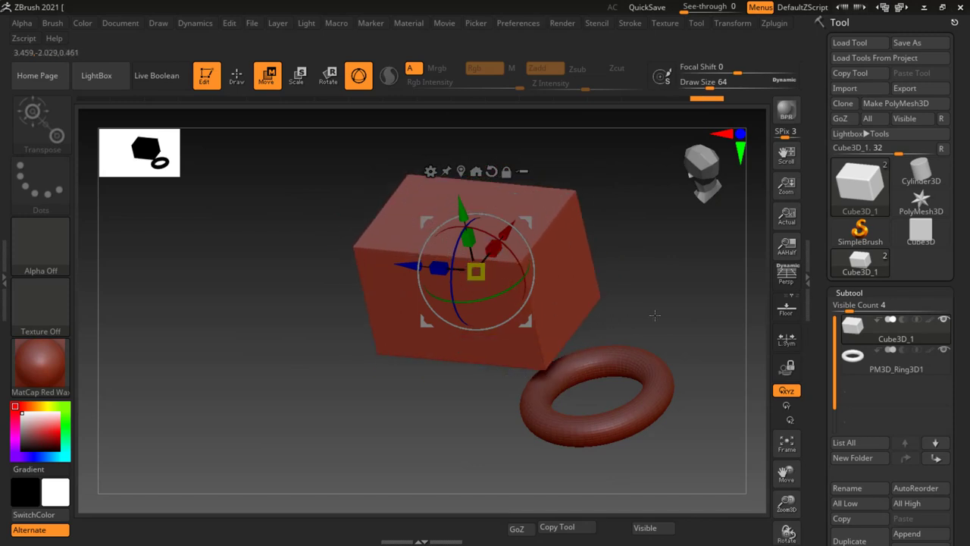
left_click_drag(655, 315, 676, 296, "shift")
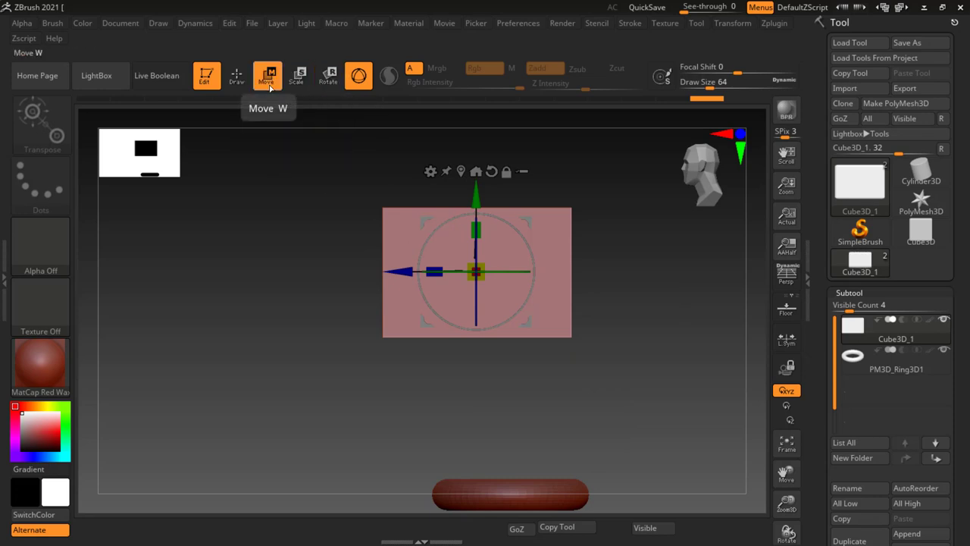
mouse_move(606, 356)
left_mouse_down()
mouse_move(648, 333)
mouse_move(587, 315)
left_mouse_up()
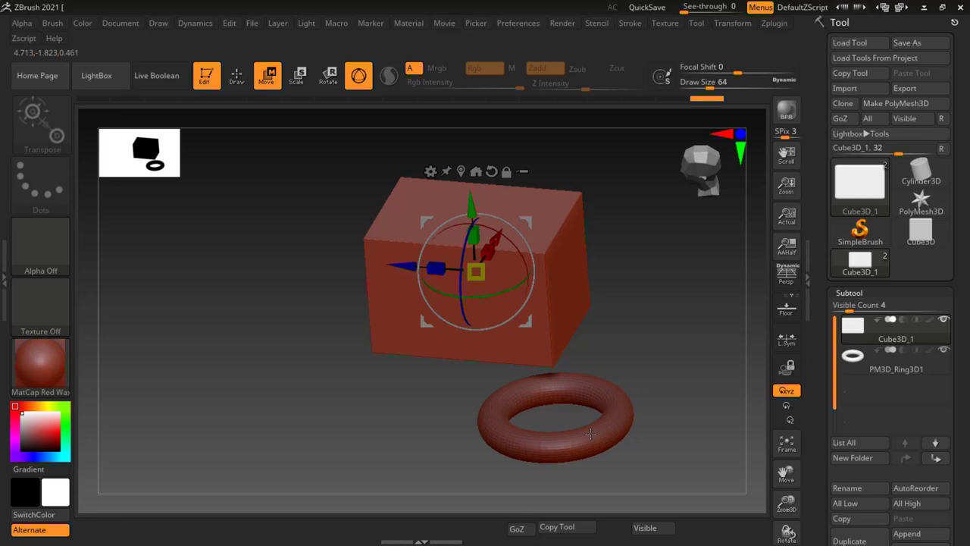
key("q")
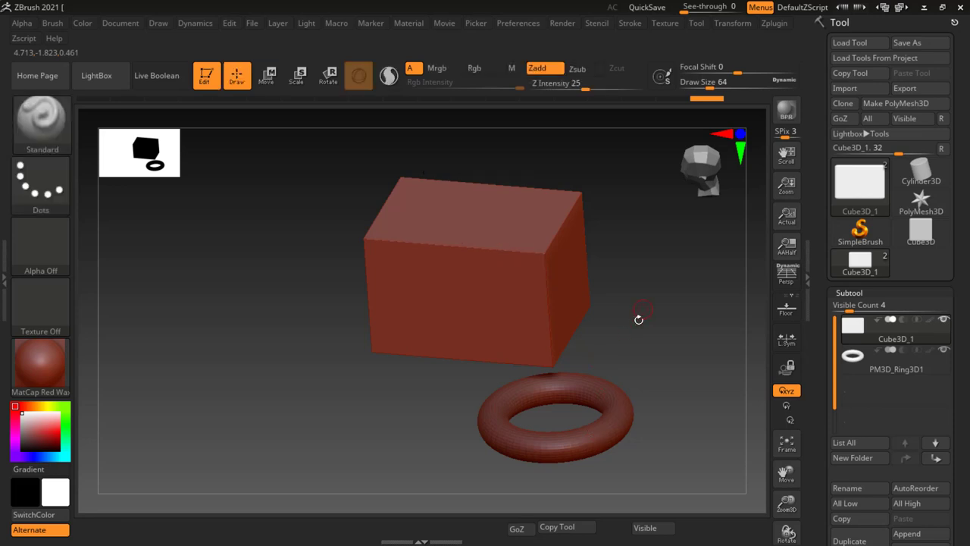
left_click_drag(632, 295, 634, 283)
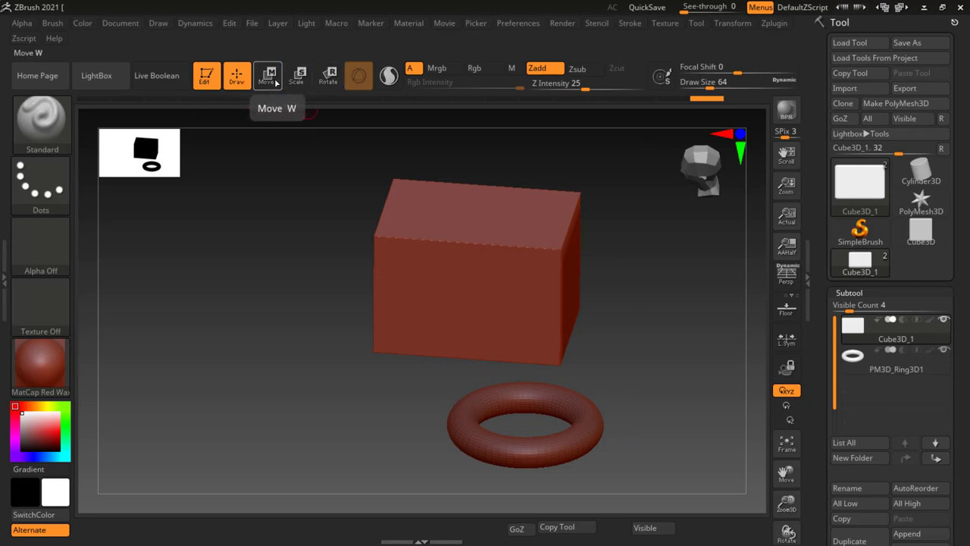
left_click(329, 76)
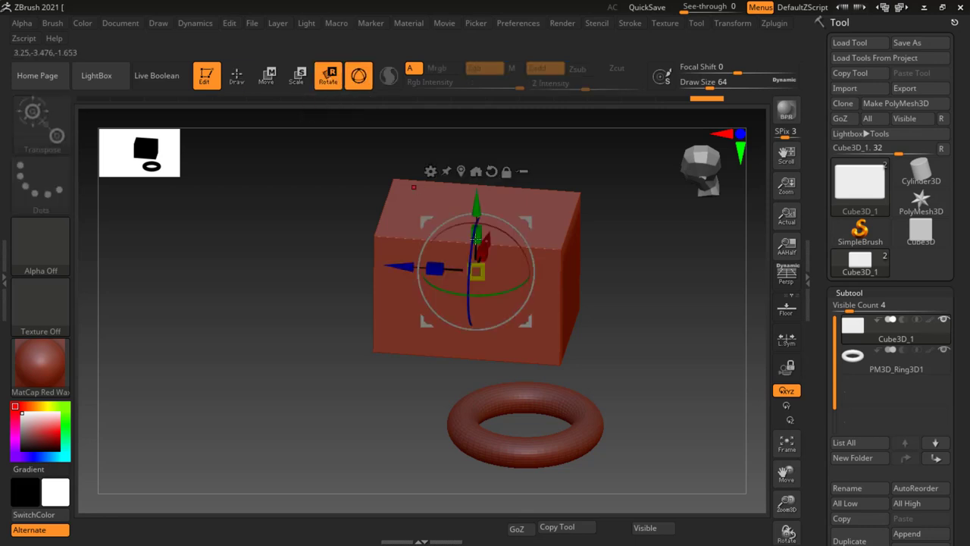
left_click_drag(644, 316, 520, 232)
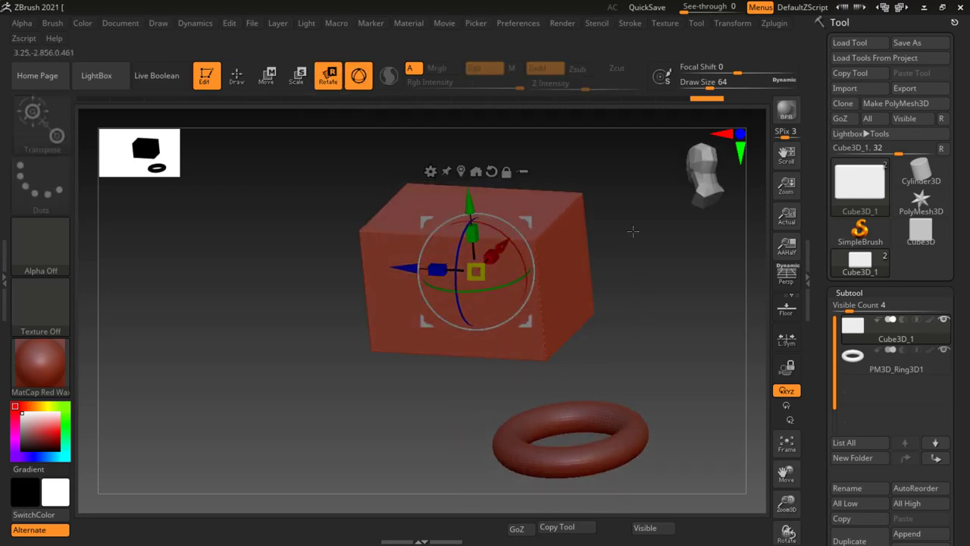
left_click_drag(632, 227, 682, 250)
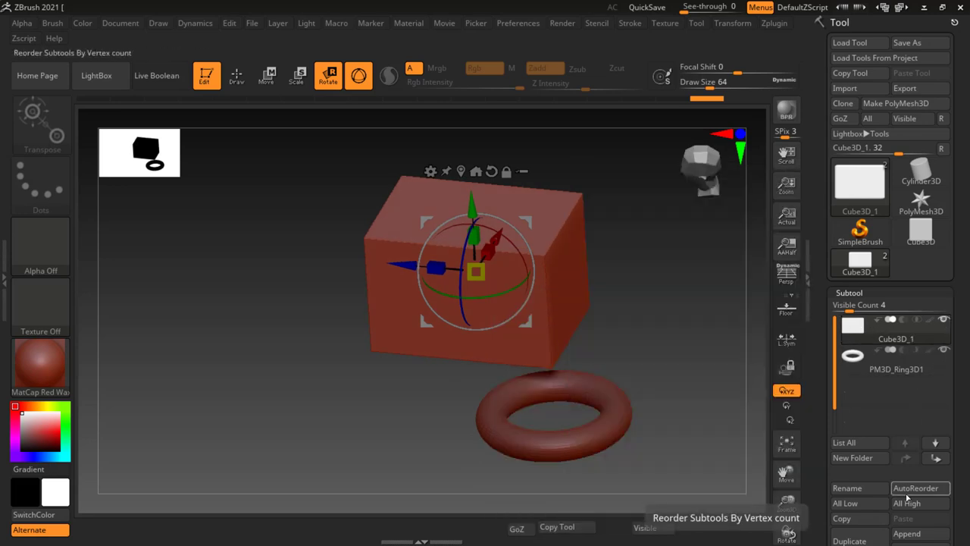
Select PM3D_Ring3D1 and tilt it slightly with the rotate gizmo.
left_click(902, 370)
left_click(902, 370)
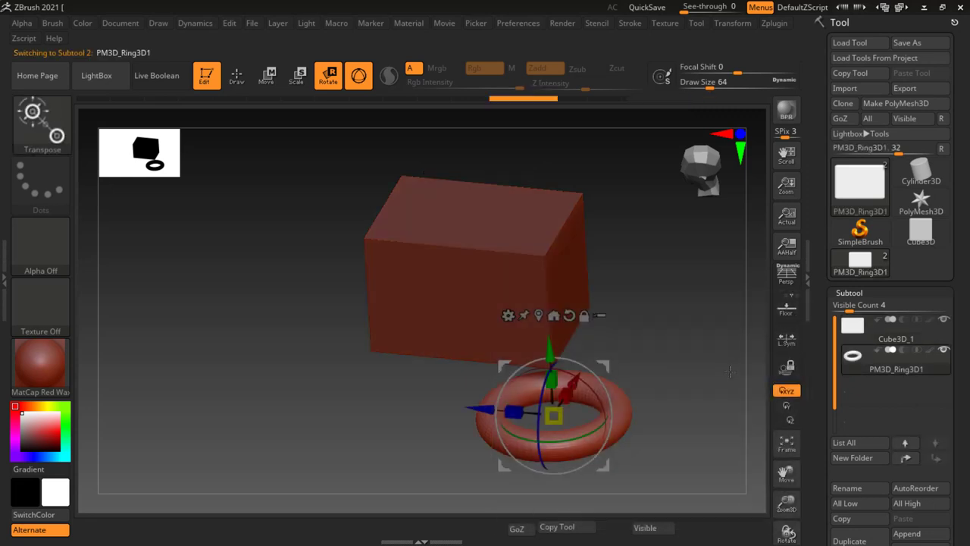
left_click_drag(686, 338, 558, 407)
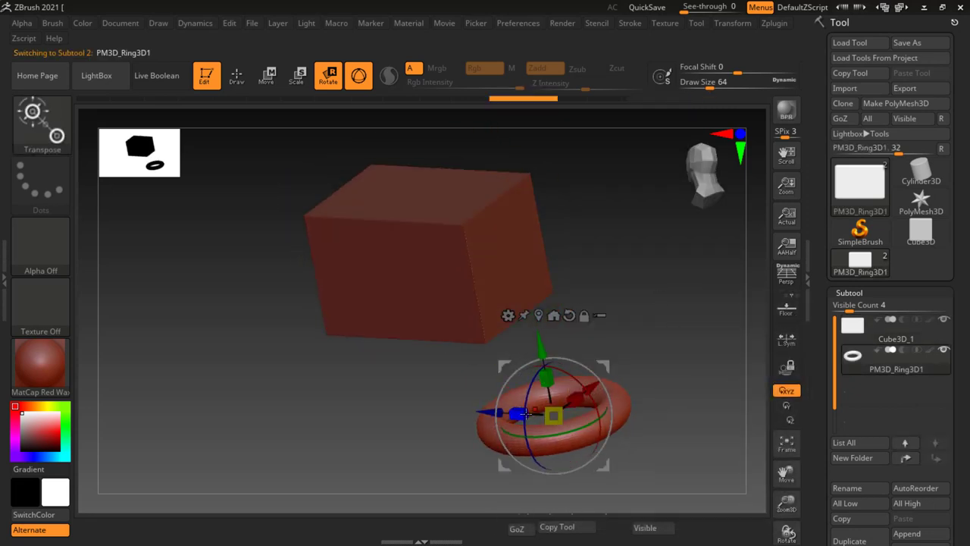
left_click_drag(593, 403, 634, 417)
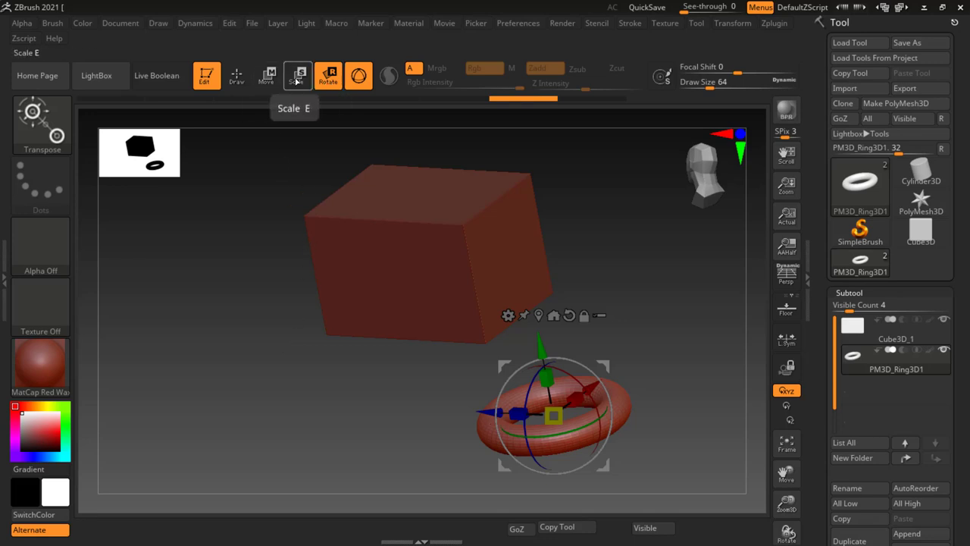
Return to Draw mode and frame the box and ring in a zoomed front view.
left_click(237, 78)
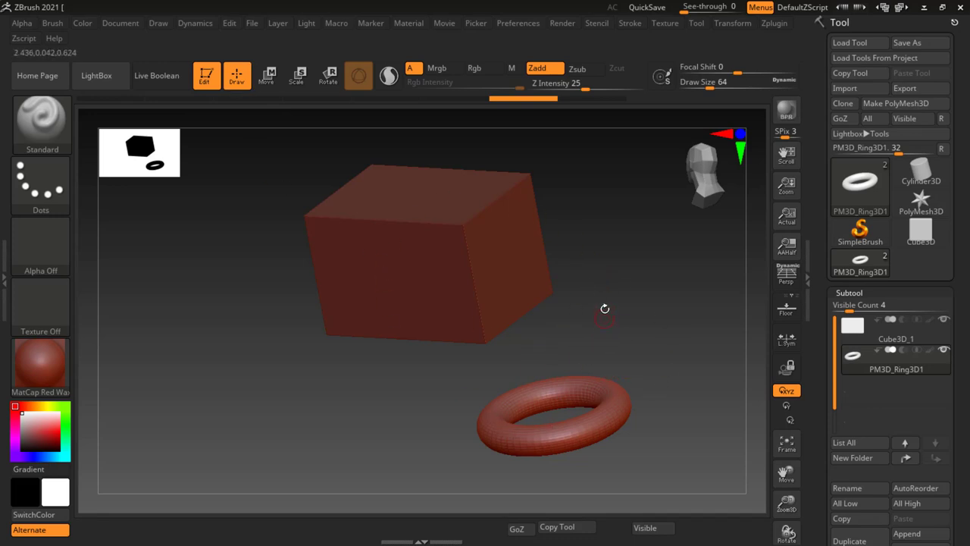
left_click_drag(617, 300, 634, 275, "shift")
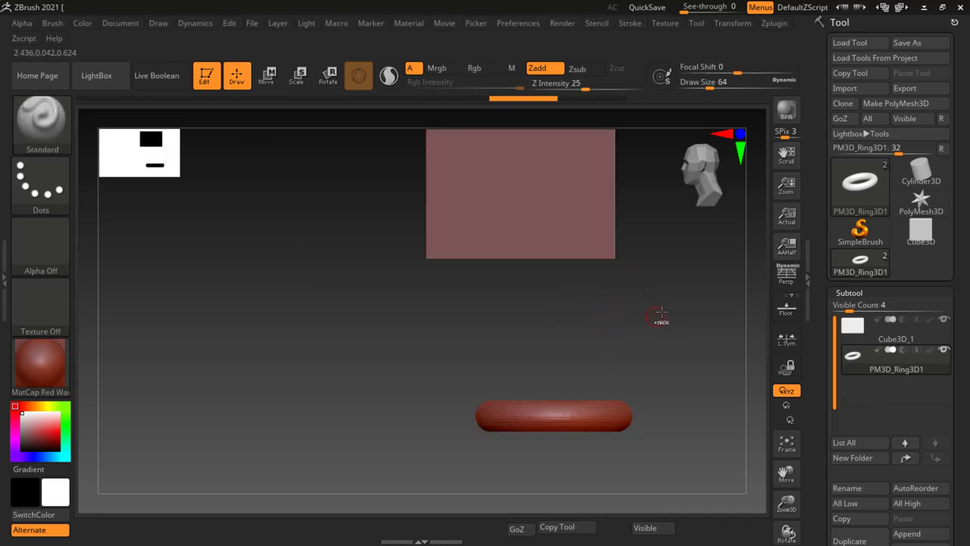
left_click_drag(656, 310, 590, 306)
left_click_drag(647, 353, 507, 350, "alt")
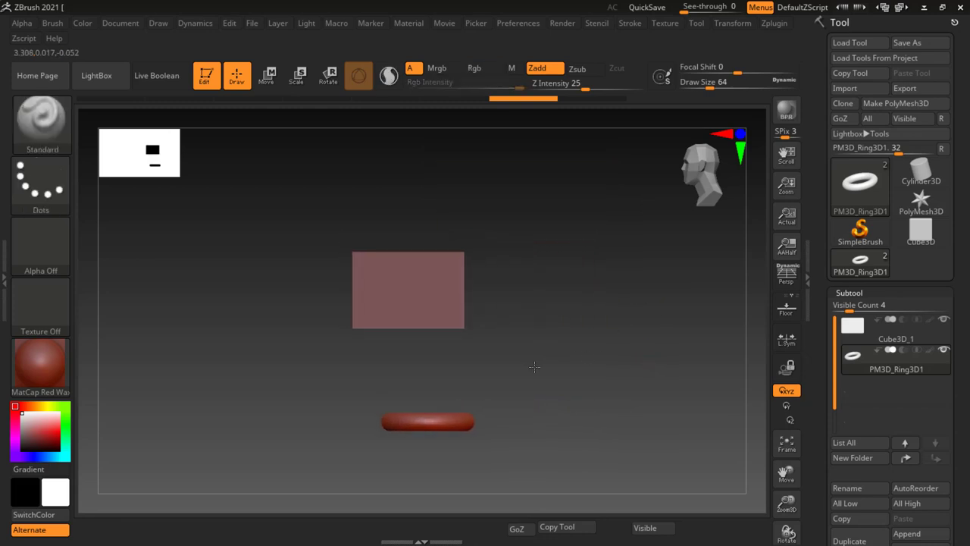
right_click_drag(507, 350, 530, 355, "ctrl")
left_click_drag(531, 357, 534, 390, "alt")
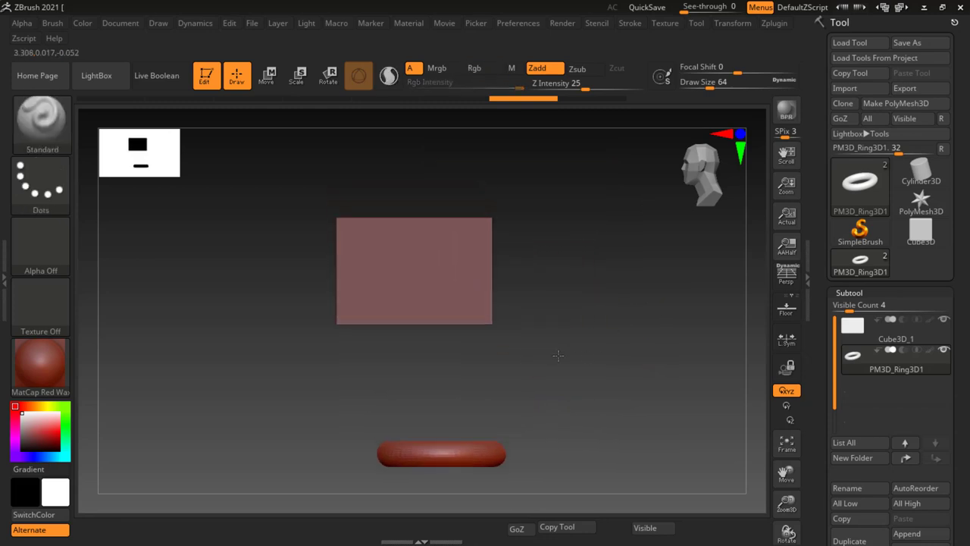
Try the Scale gizmo on the ring, re-frame the front view, then go back to Draw mode.
left_click(299, 75)
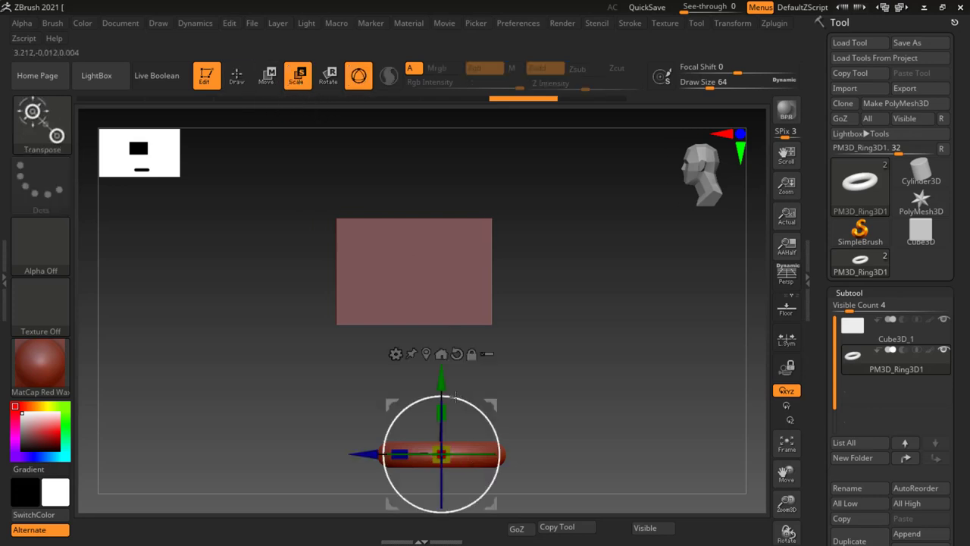
left_click_drag(566, 380, 584, 312)
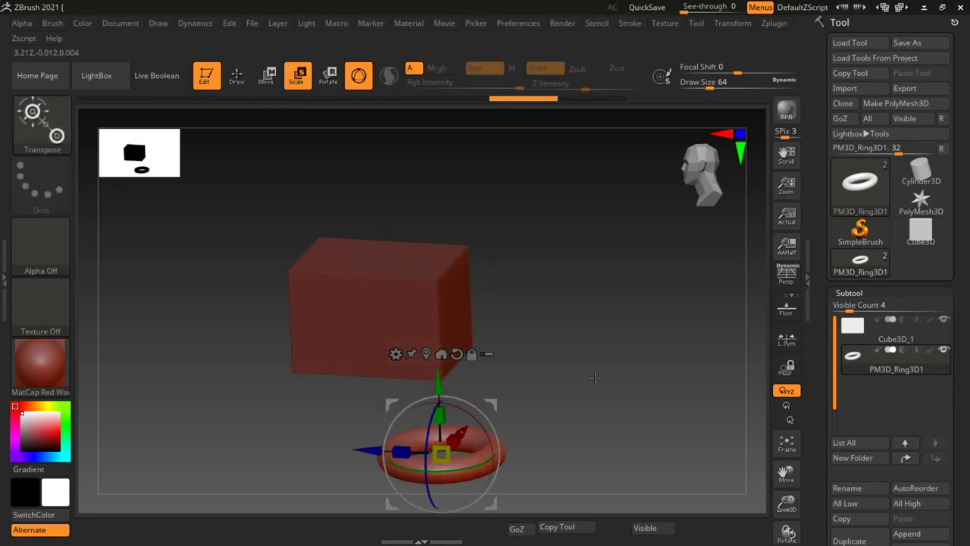
left_click_drag(595, 377, 311, 131)
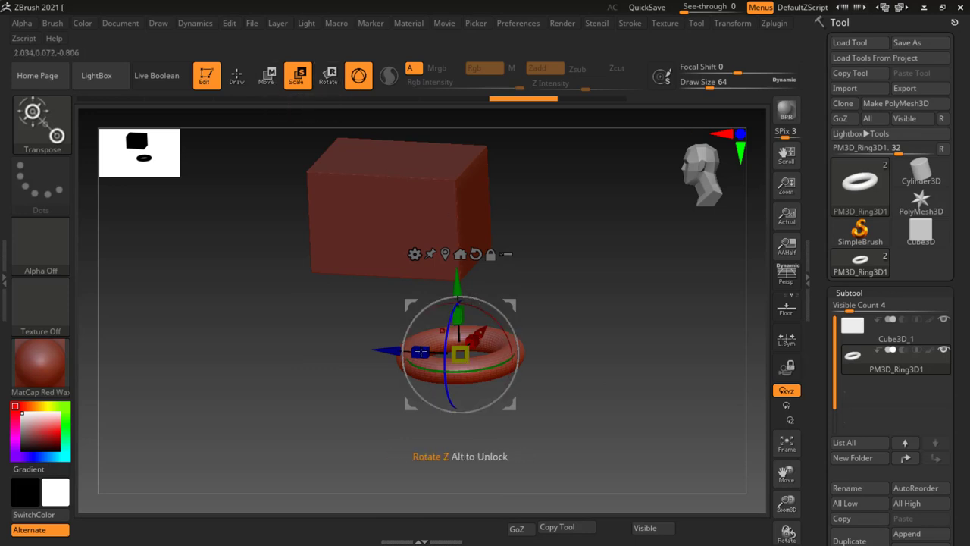
left_click_drag(573, 347, 583, 320, "shift")
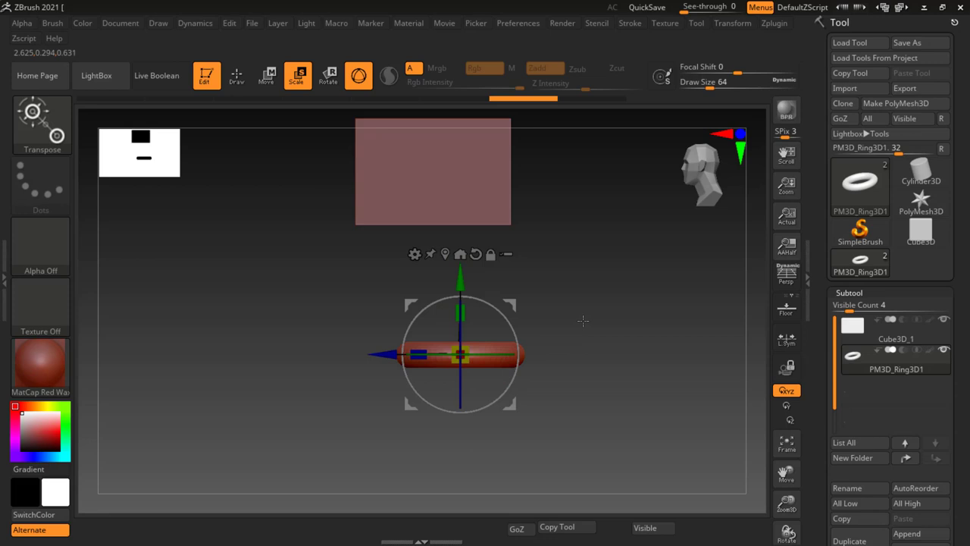
key("q")
mouse_move(587, 288)
left_mouse_down()
mouse_move(568, 290)
mouse_move(595, 247)
mouse_move(586, 285)
left_mouse_up()
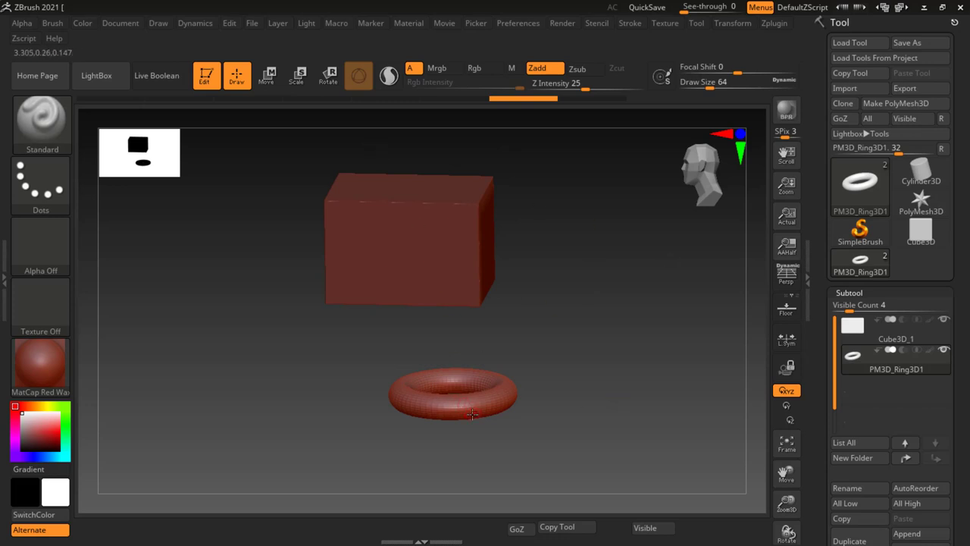
Cycle through the Move and Scale gizmos, ending with Rotate active on the ring.
key("w")
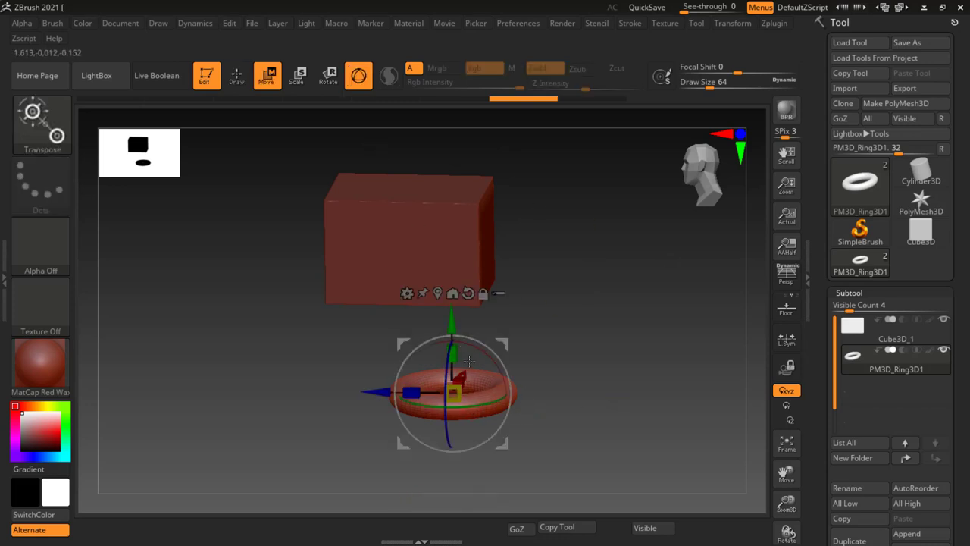
key("q")
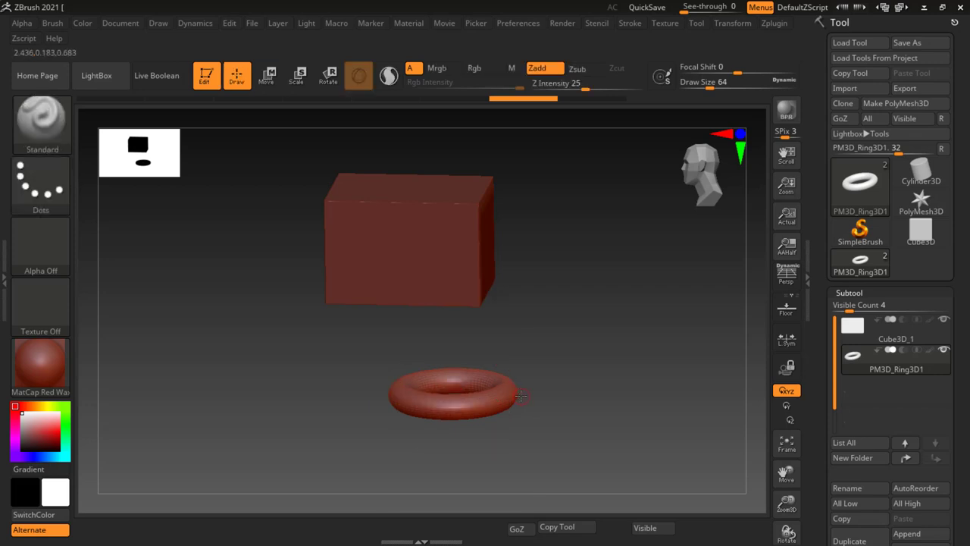
key("e")
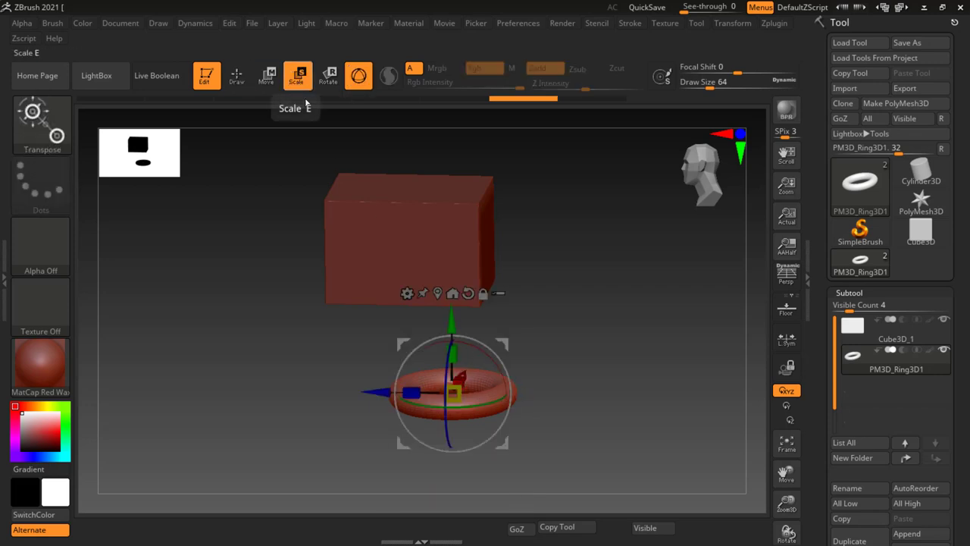
key("q")
key("w")
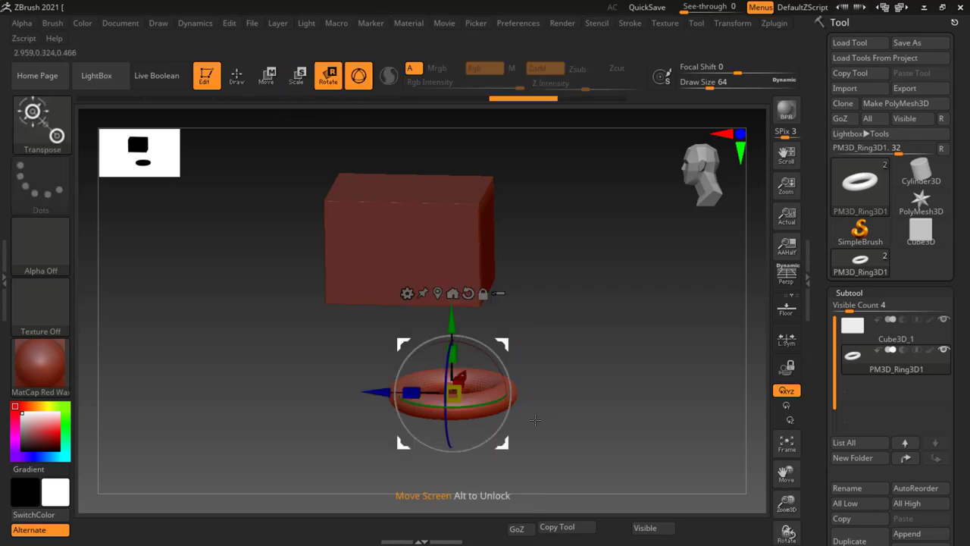
left_click(326, 78)
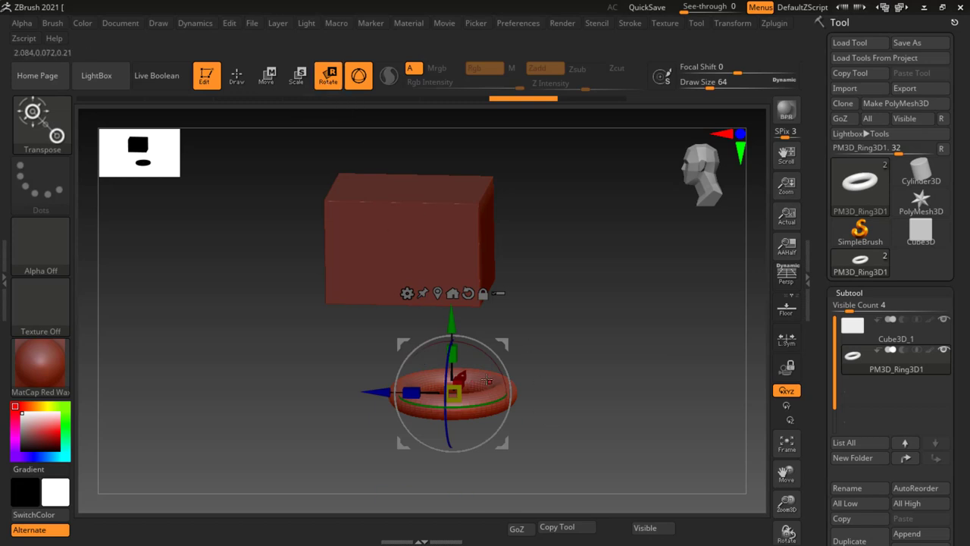
From the front view, turn the PM3D_Ring3D1 ring 90 degrees so it stands upright.
left_click_drag(606, 396, 600, 367, "shift")
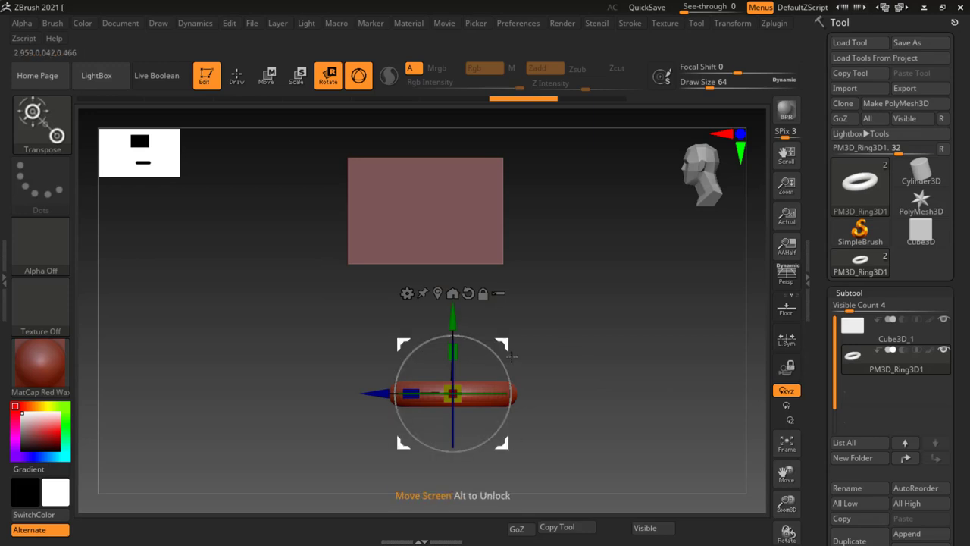
mouse_move(504, 370)
left_mouse_down()
mouse_move(493, 343)
mouse_move(583, 404)
mouse_move(595, 357)
left_mouse_up()
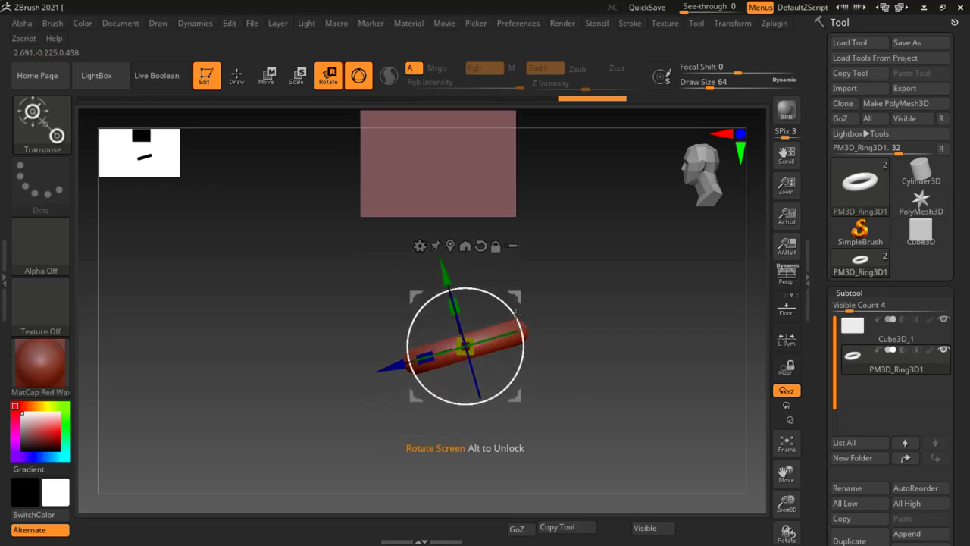
left_click_drag(502, 318, 502, 302)
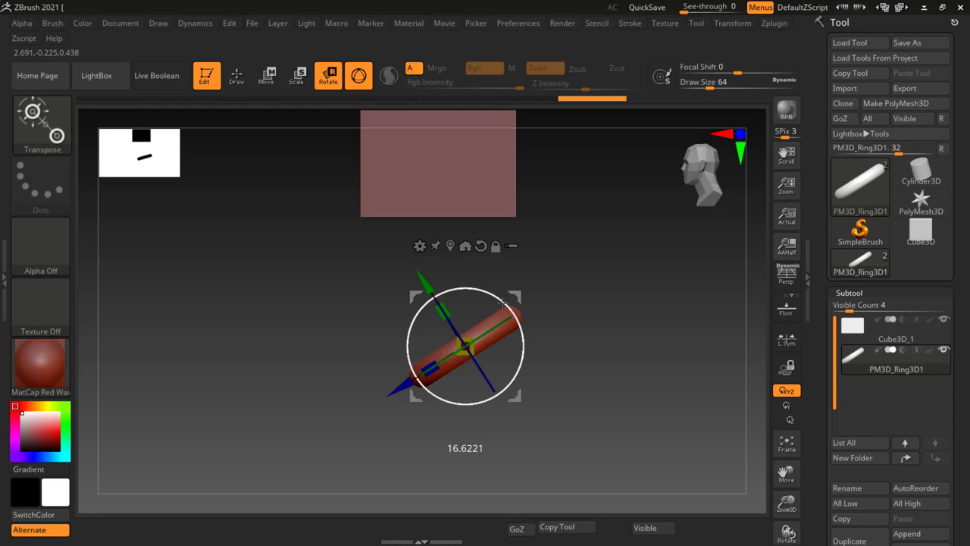
mouse_move(503, 302)
left_mouse_down()
mouse_move(447, 282)
mouse_move(471, 282)
mouse_move(442, 280)
mouse_move(538, 385)
left_mouse_up()
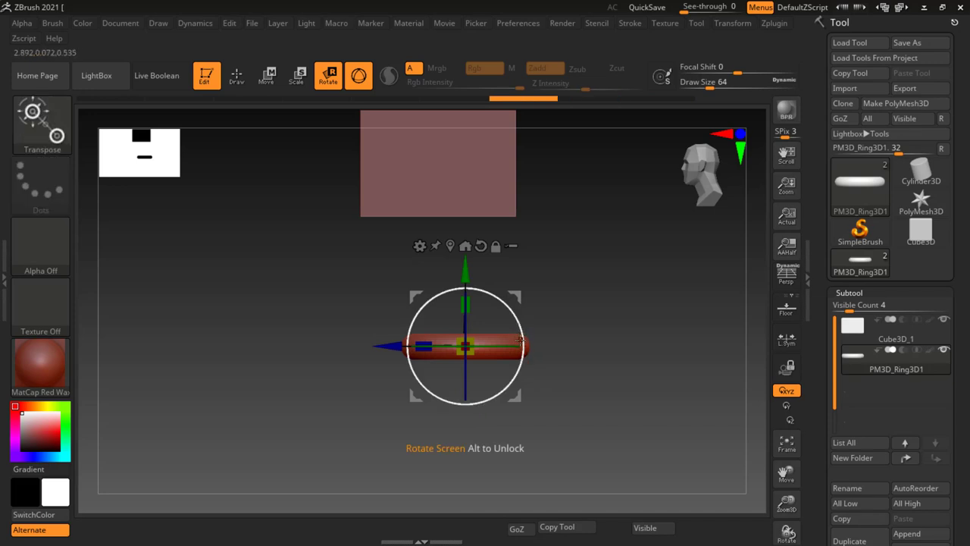
left_click_drag(516, 323, 433, 281)
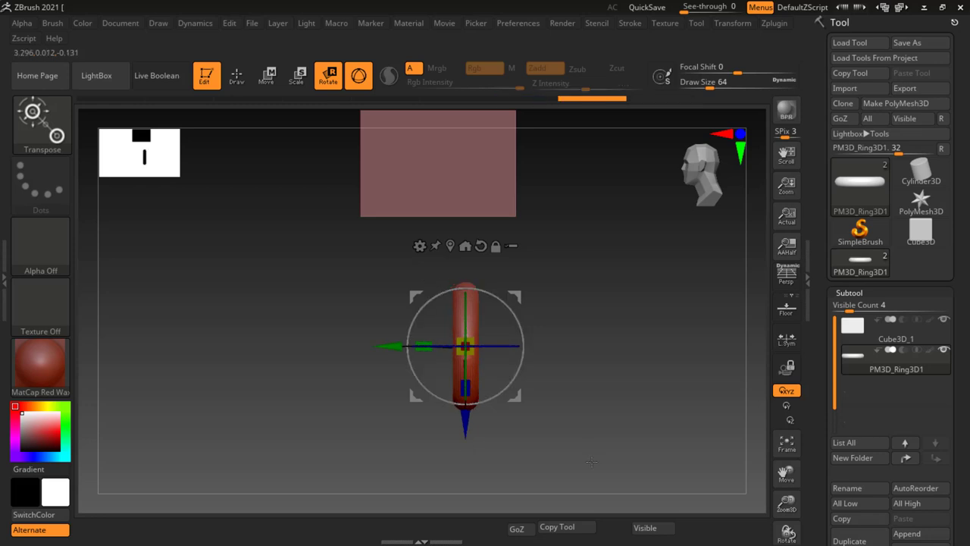
mouse_move(591, 256)
left_mouse_down("alt")
mouse_move(512, 383)
mouse_move(571, 188)
mouse_move(572, 200)
left_mouse_up("alt")
Slide the upright ring along the gizmo axes onto the box's right end, orbiting to check alignment.
mouse_move(518, 321)
left_mouse_down()
mouse_move(518, 235)
mouse_move(519, 362)
left_mouse_up()
left_click_drag(450, 294, 456, 295)
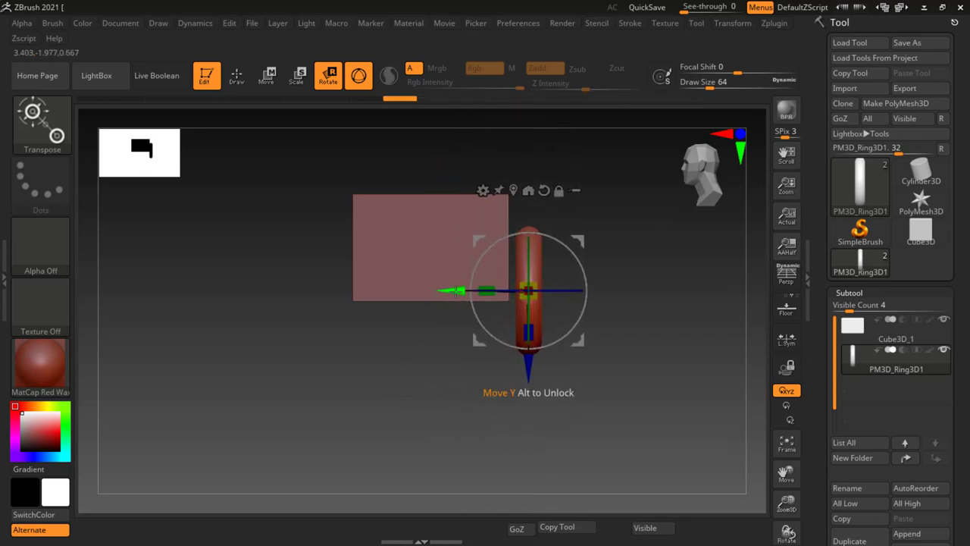
left_click_drag(526, 367, 526, 327)
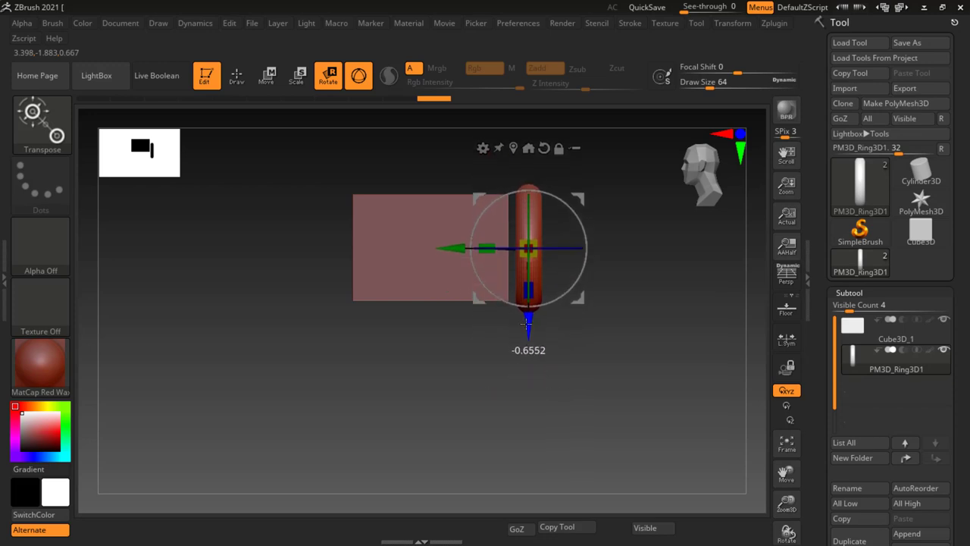
left_click_drag(457, 251, 453, 251)
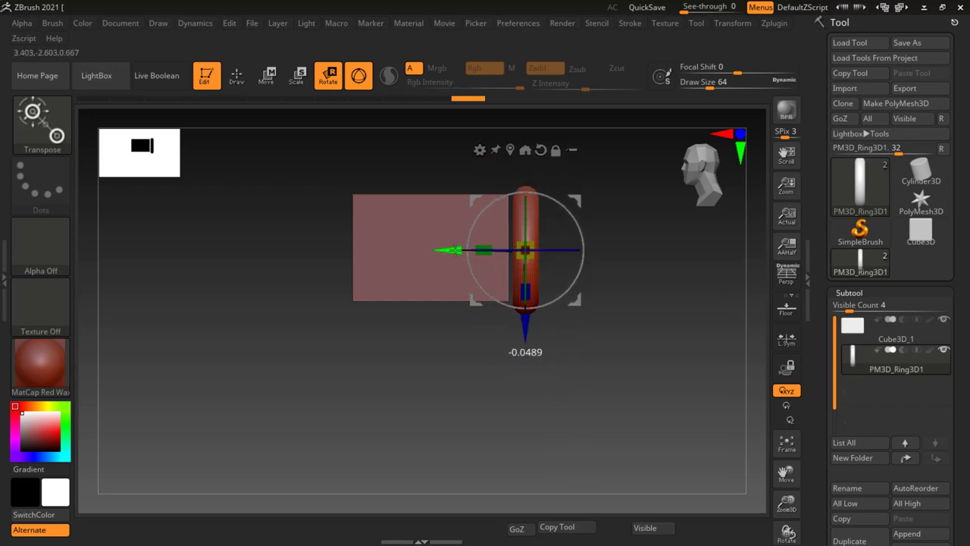
mouse_move(606, 278)
left_mouse_down()
mouse_move(636, 305)
mouse_move(605, 340)
mouse_move(628, 331)
mouse_move(521, 308)
left_mouse_up()
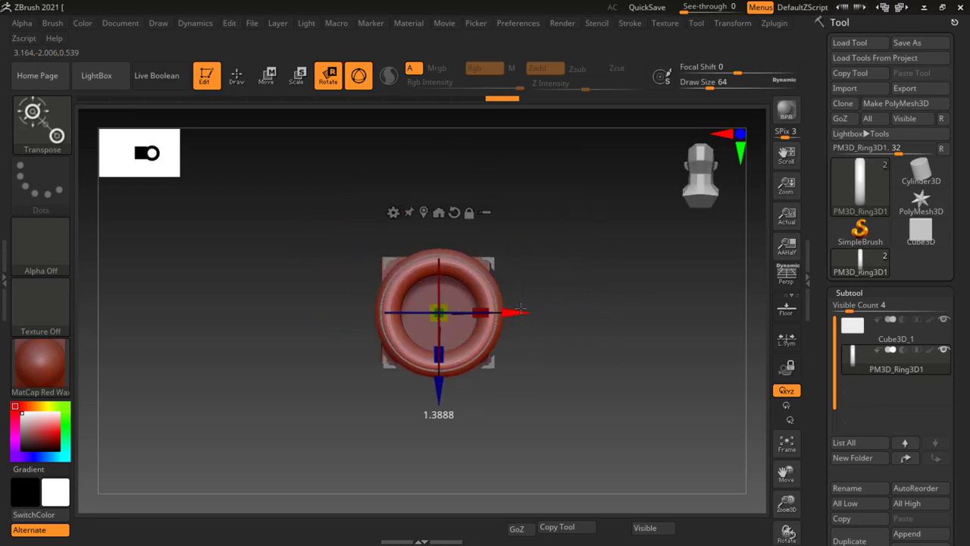
mouse_move(549, 240)
left_mouse_down()
mouse_move(573, 297)
mouse_move(621, 295)
mouse_move(604, 262)
mouse_move(586, 364)
mouse_move(600, 317)
left_mouse_up()
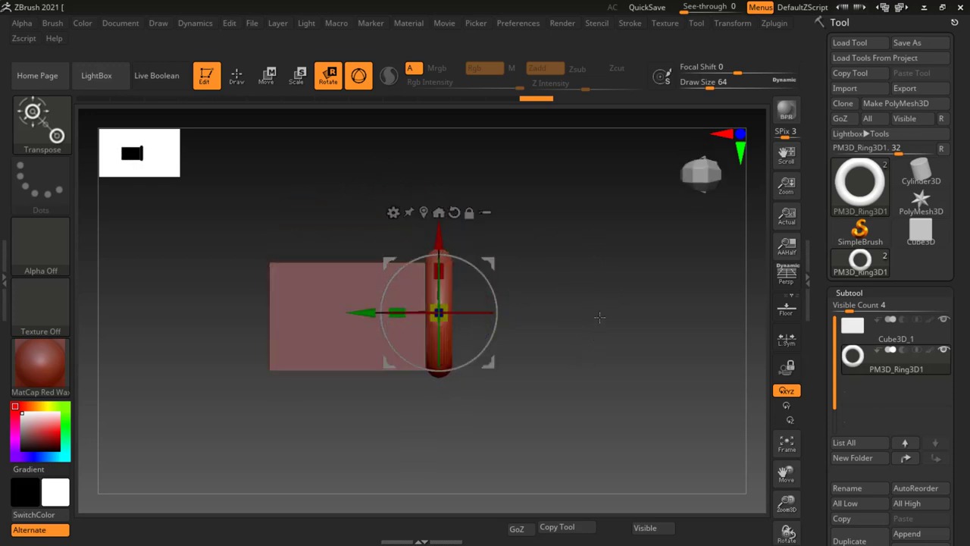
left_click_drag(562, 370, 621, 343, "alt")
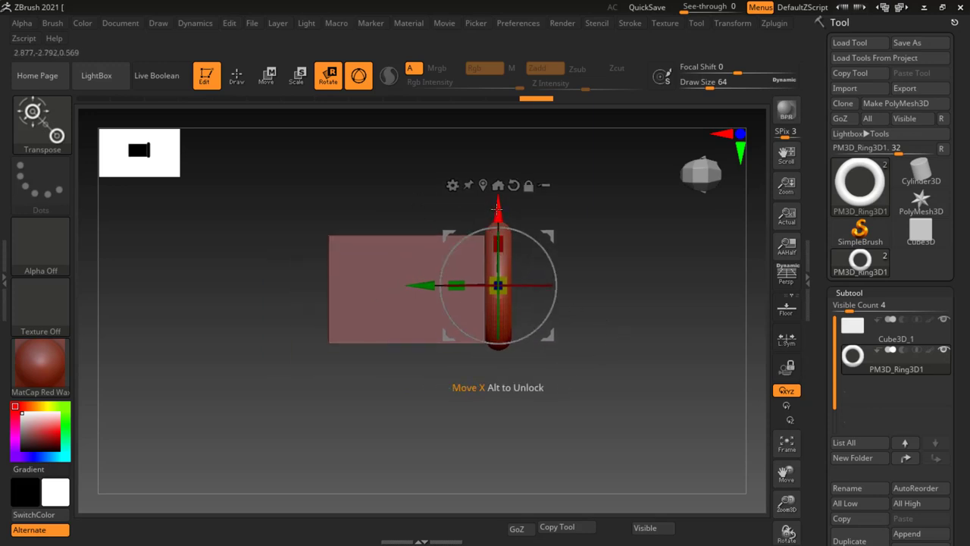
left_click_drag(497, 206, 497, 213)
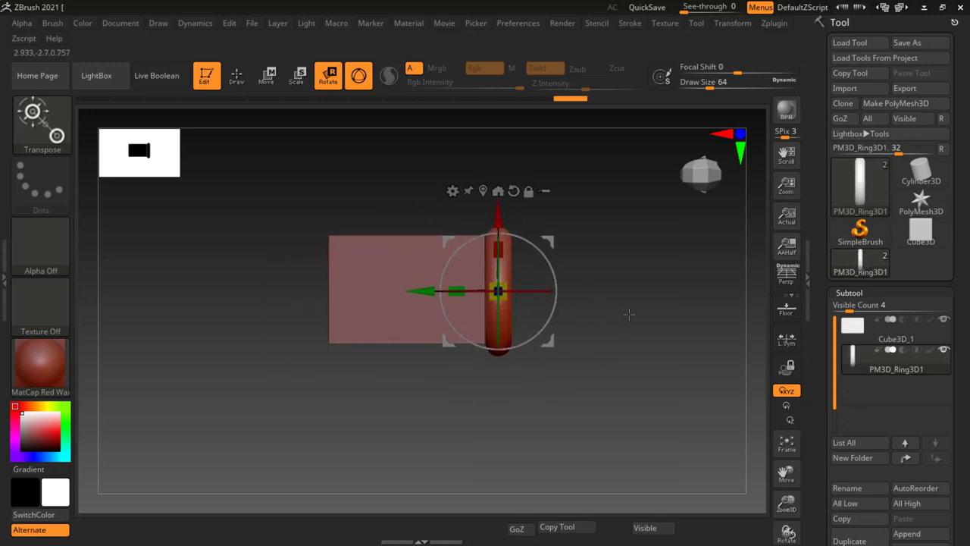